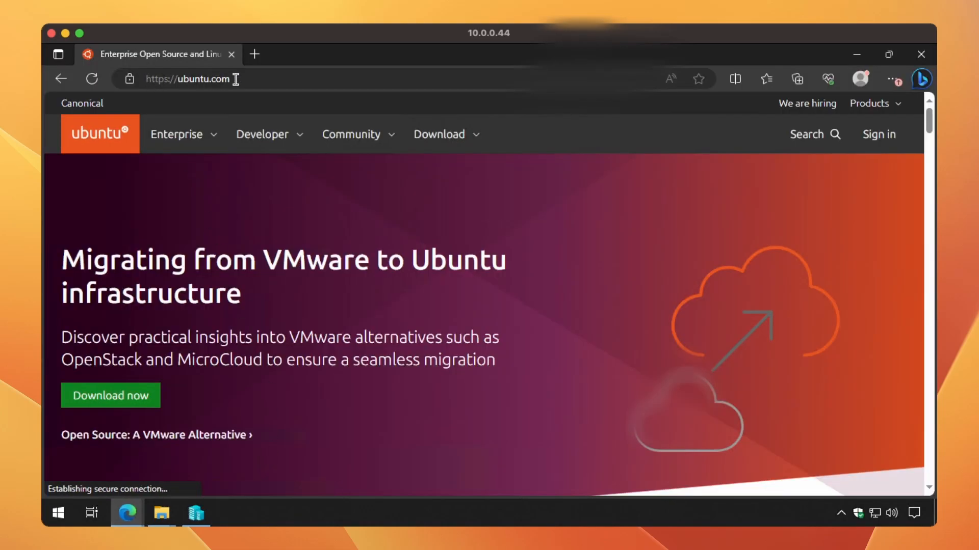
Start downloading the Ubuntu Desktop 22.04.3 LTS image from the Ubuntu website, and cancel the transfer.
click(437, 136)
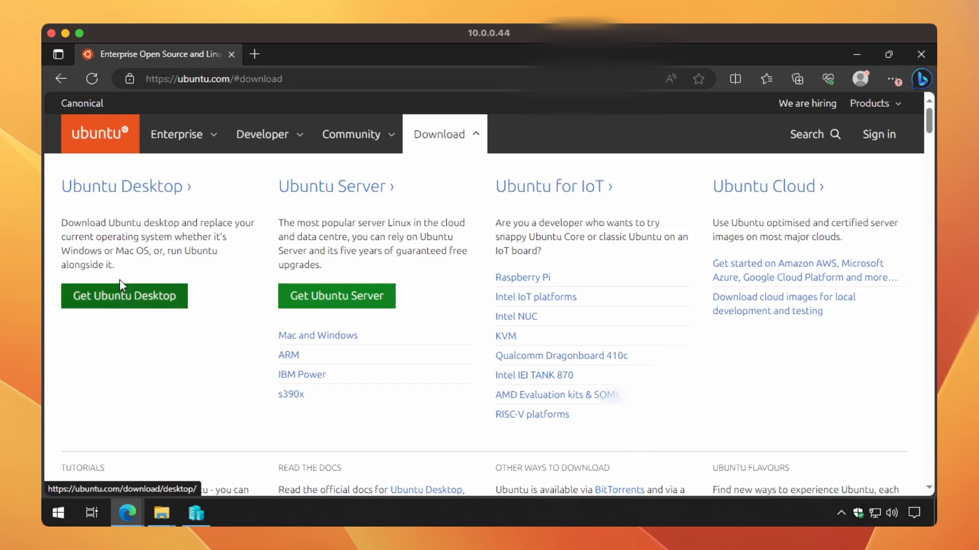
click(124, 299)
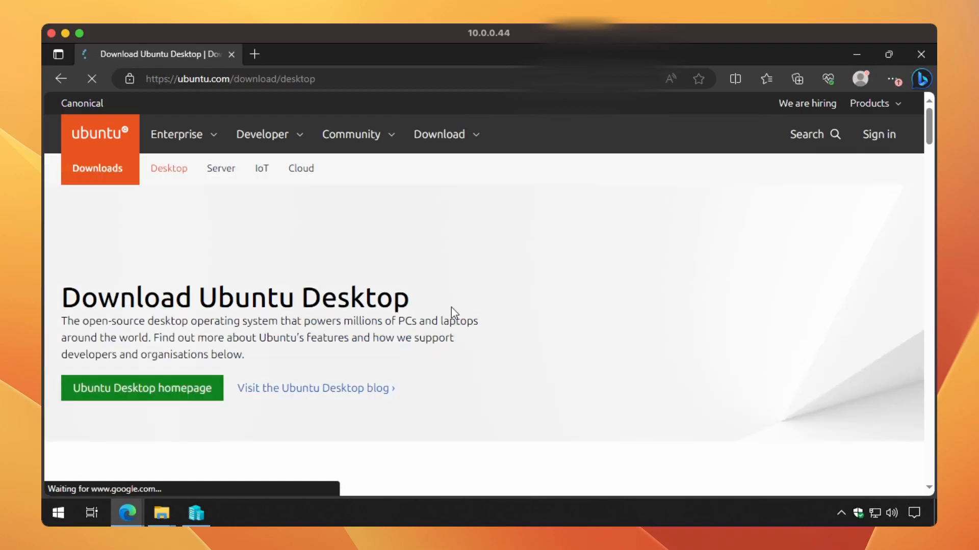
scroll(459, 325, down, 5)
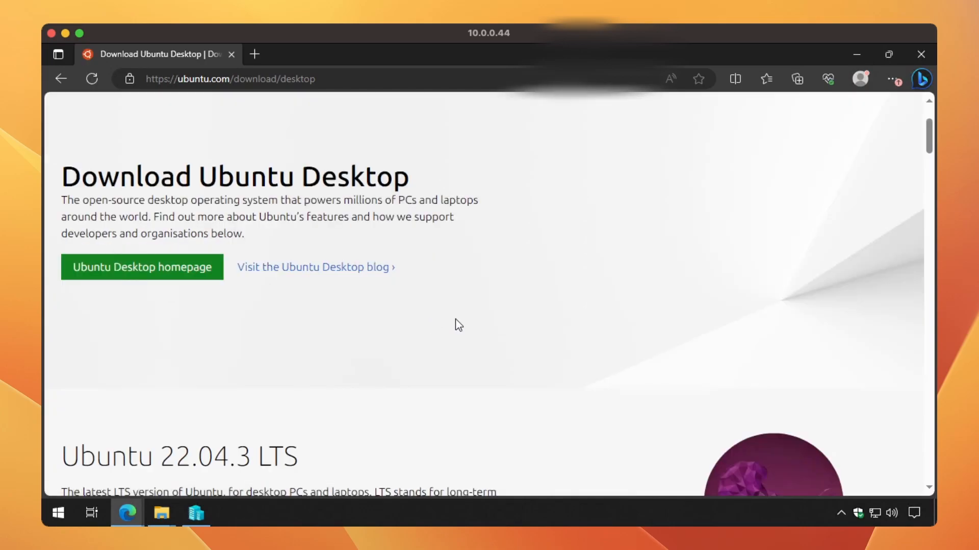
scroll(456, 319, down, 3)
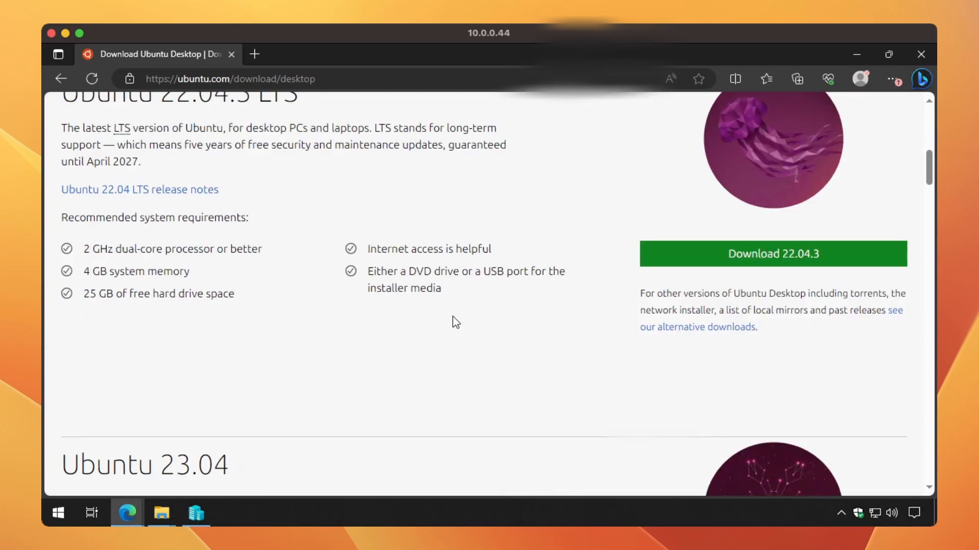
scroll(314, 218, up, 1)
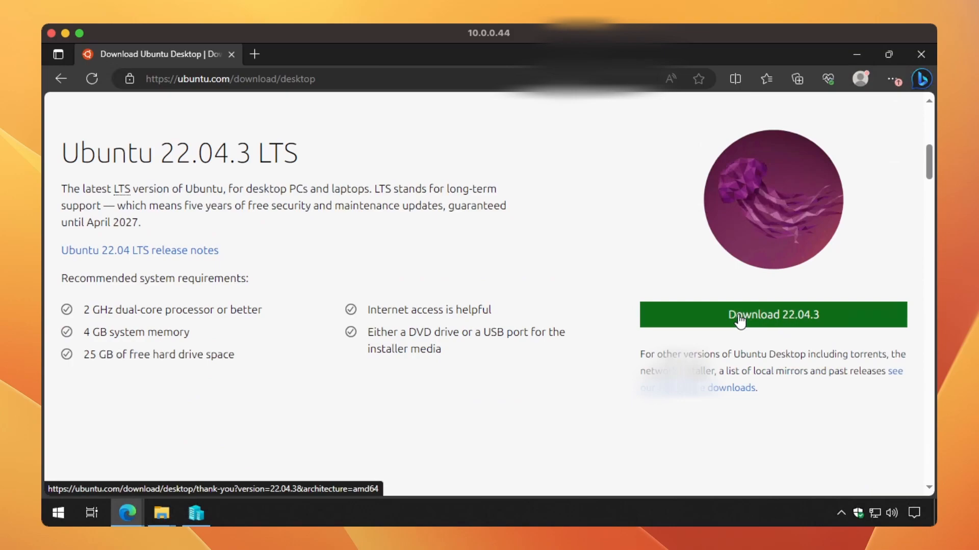
click(781, 318)
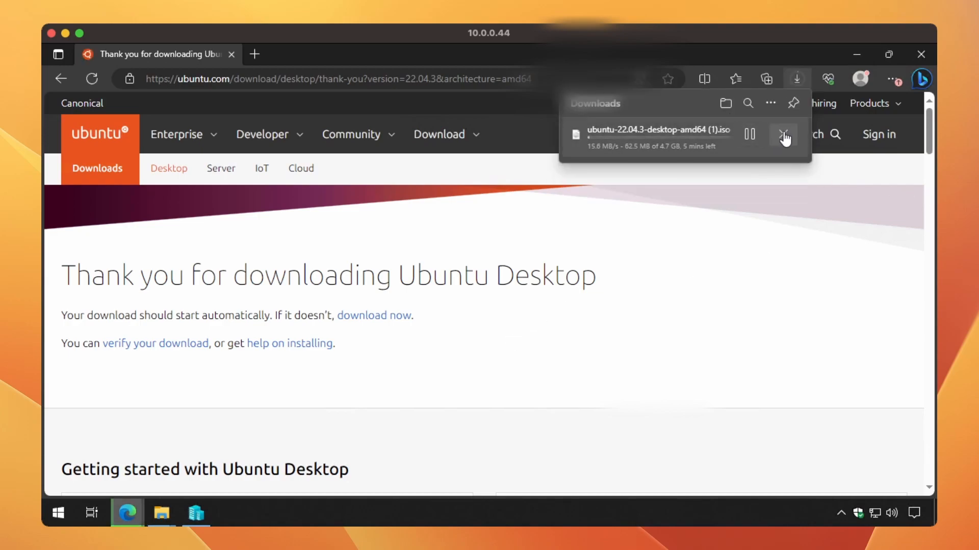
click(784, 136)
Check the Downloads folder for ubuntu-22.04.3-desktop-amd64.iso and minimise the folder and browser windows.
click(156, 513)
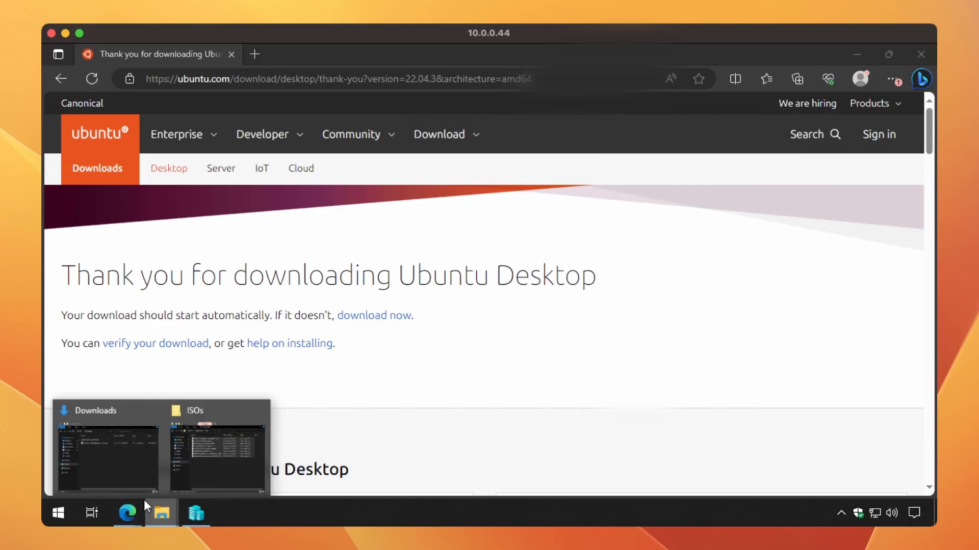
click(88, 457)
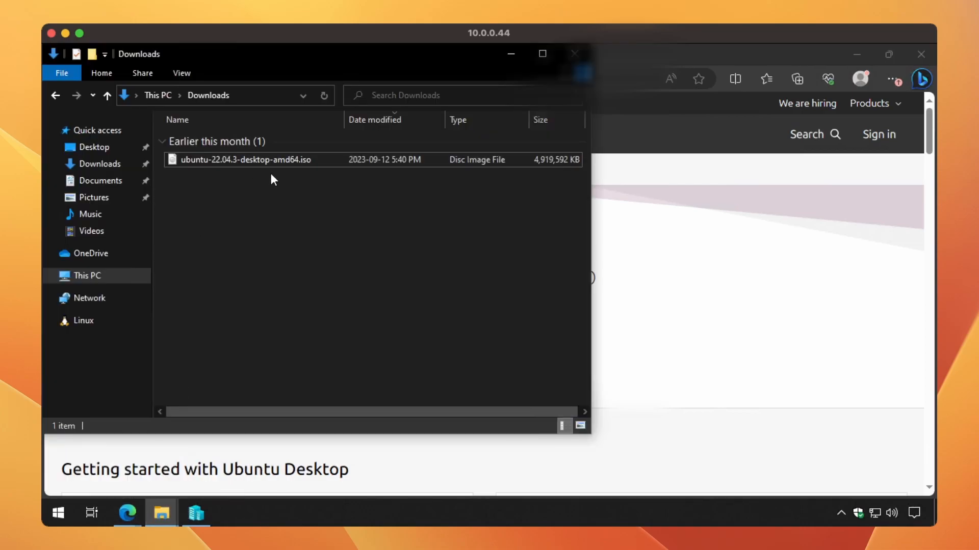
click(594, 255)
click(851, 53)
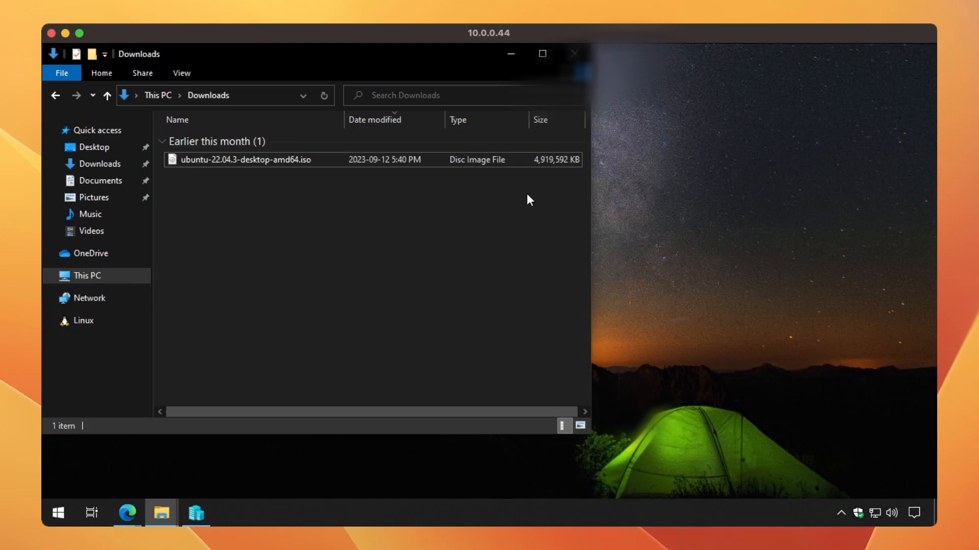
click(511, 55)
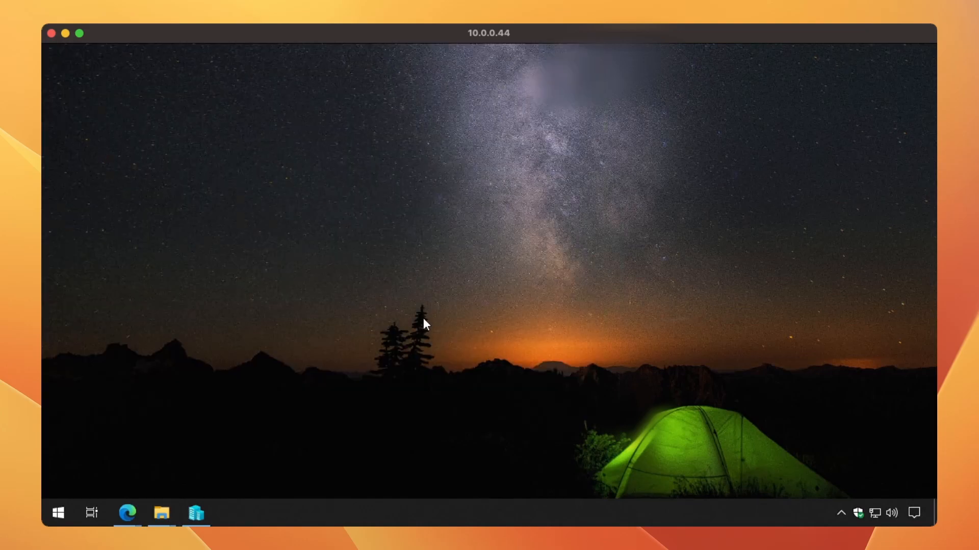
Switch to Hyper-V Manager and start a new virtual machine on the BRETIA server, named "Ubuntu Demo".
click(203, 517)
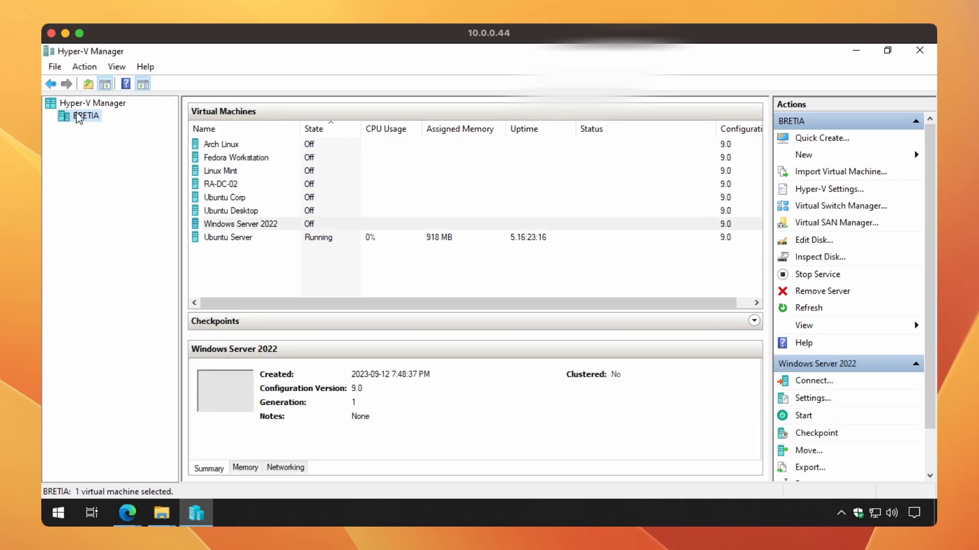
right_click(78, 119)
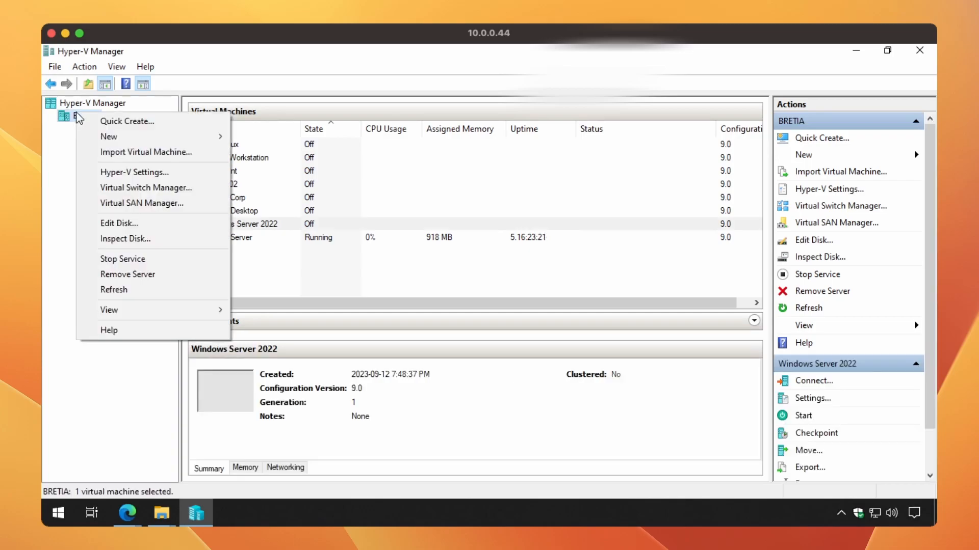
click(69, 161)
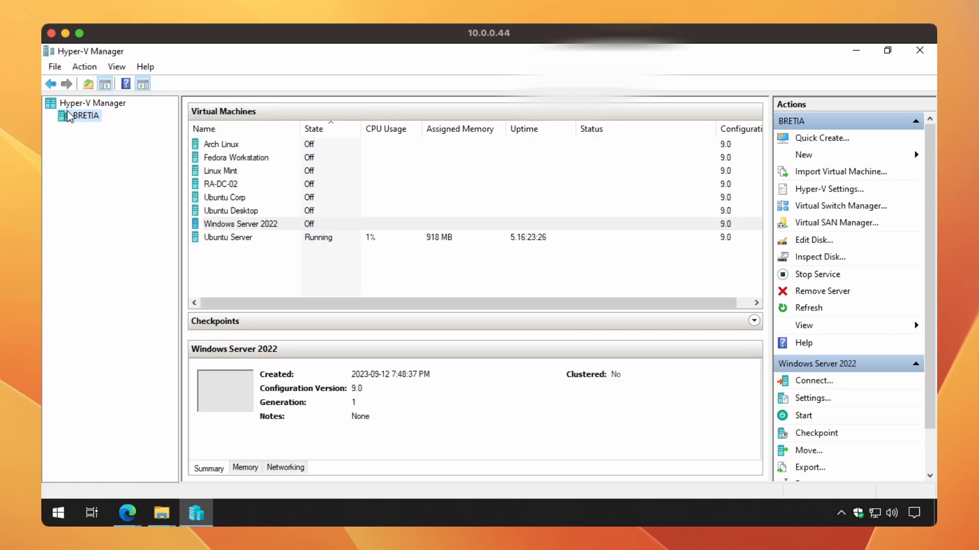
right_click(84, 118)
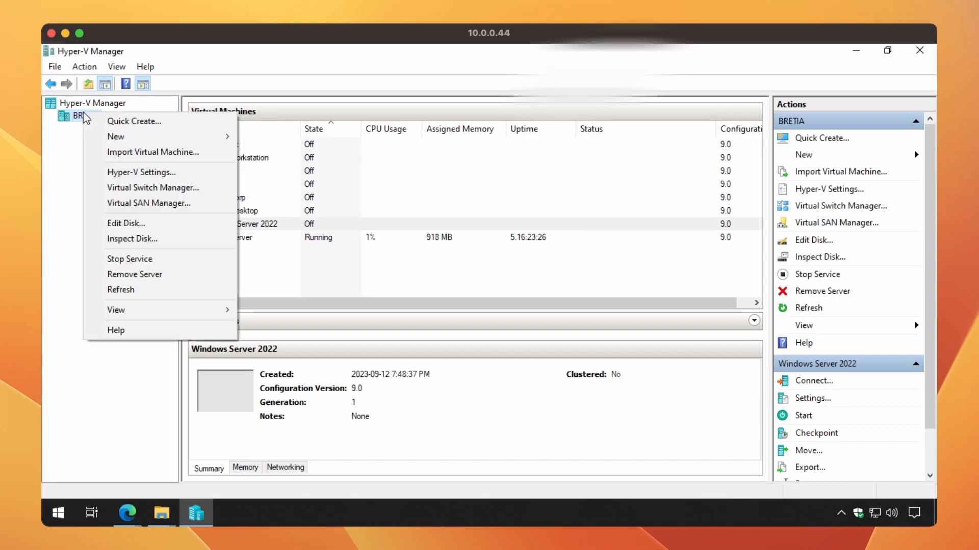
mouse_move(143, 137)
click(289, 137)
click(583, 435)
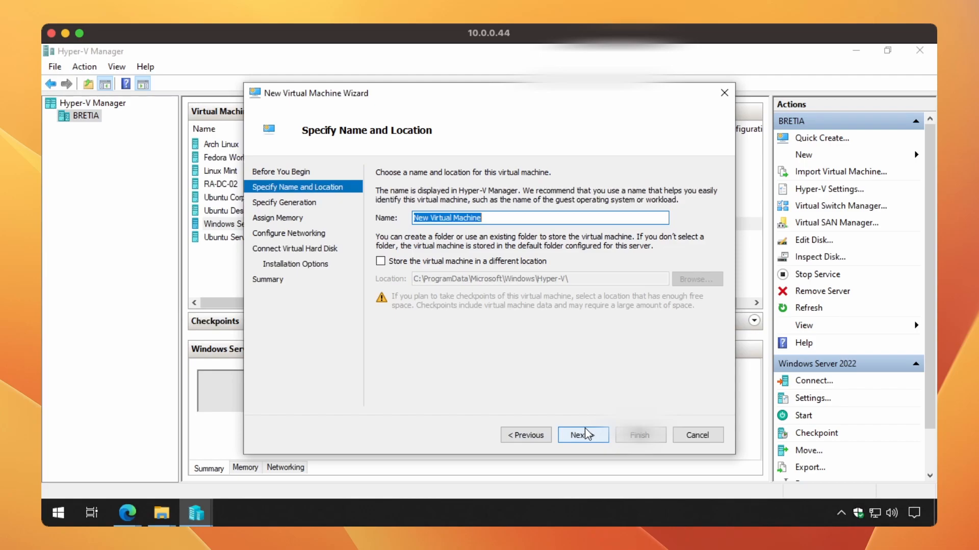
text(Ubun)
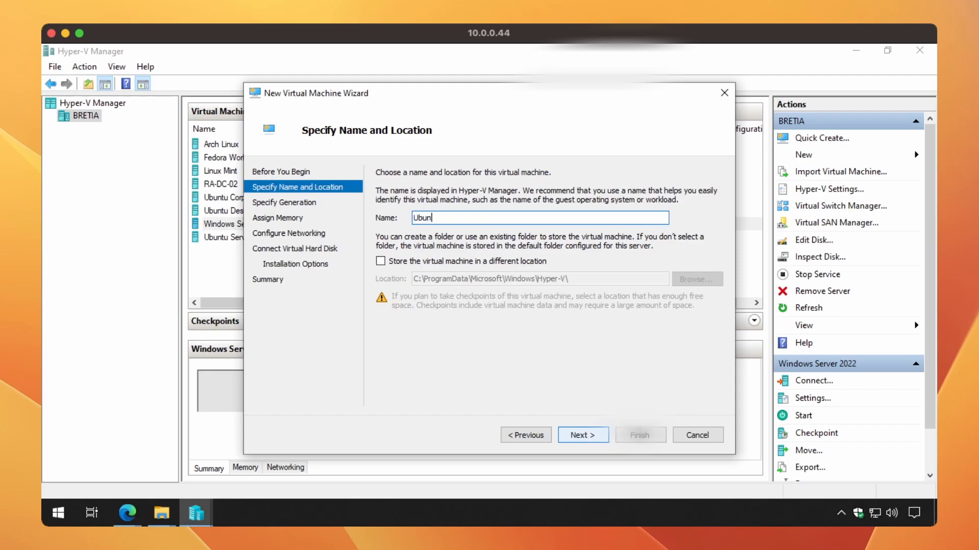
text(tu Demo)
click(579, 436)
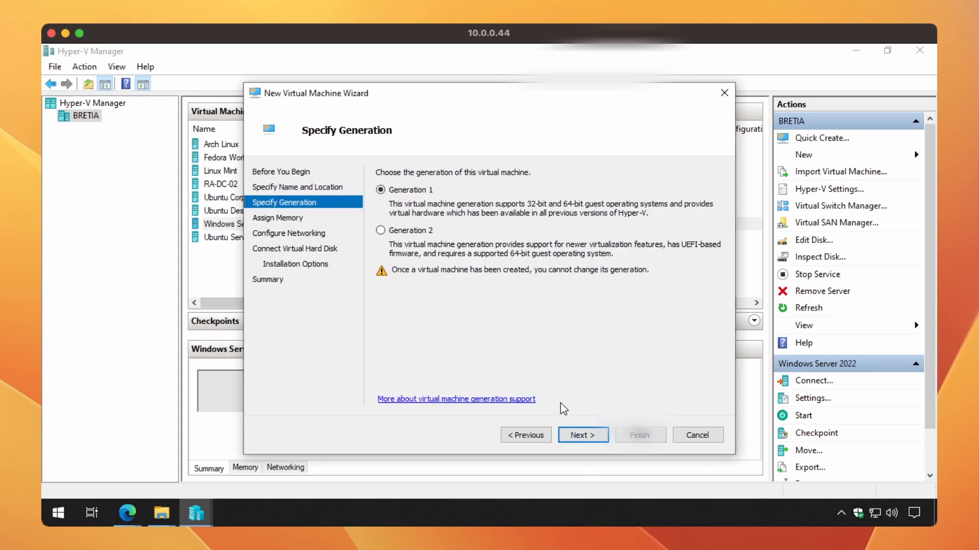
Accept Generation 1 for the virtual machine and set its startup memory to 2048 MB with Dynamic Memory enabled.
click(581, 435)
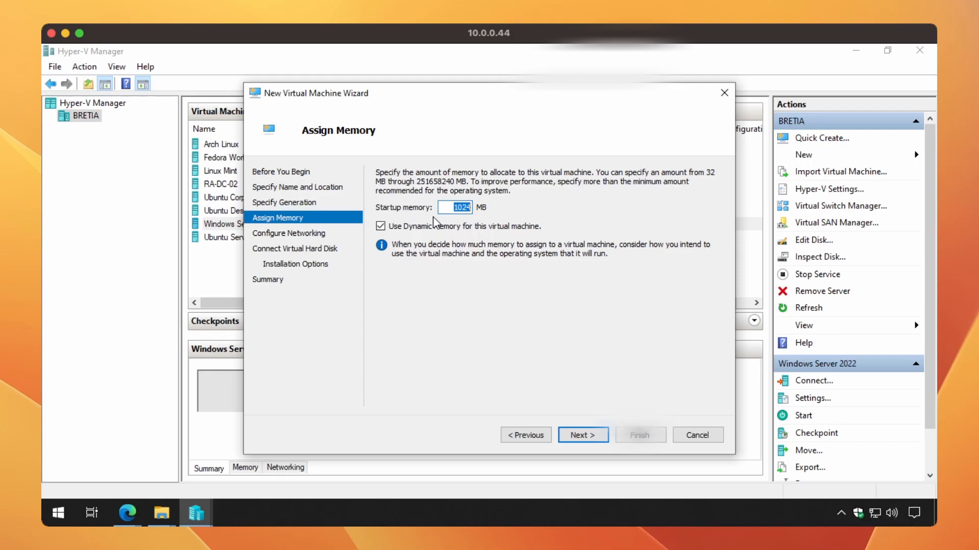
text(2048)
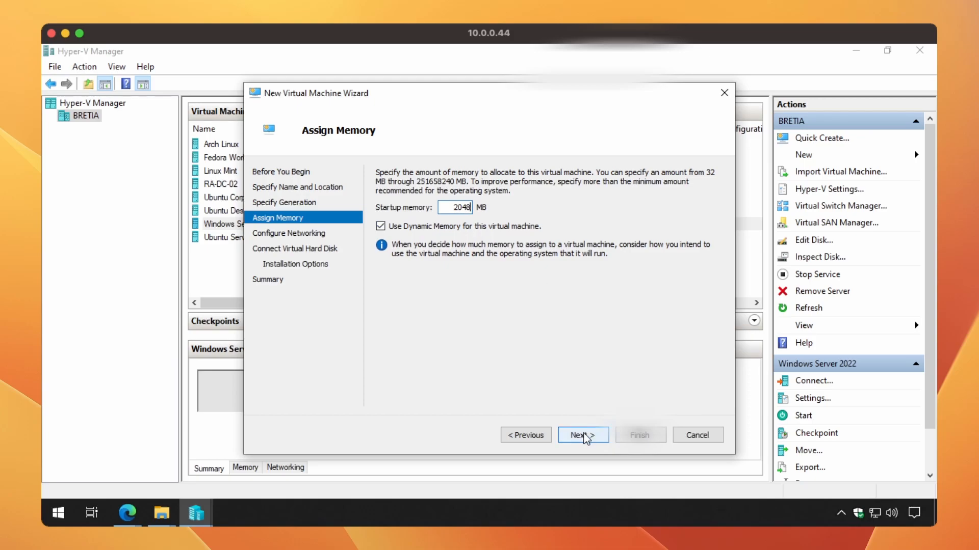
click(581, 435)
Connect the virtual machine's network adapter to External Switch and set its new virtual hard disk to 30 GB.
click(477, 203)
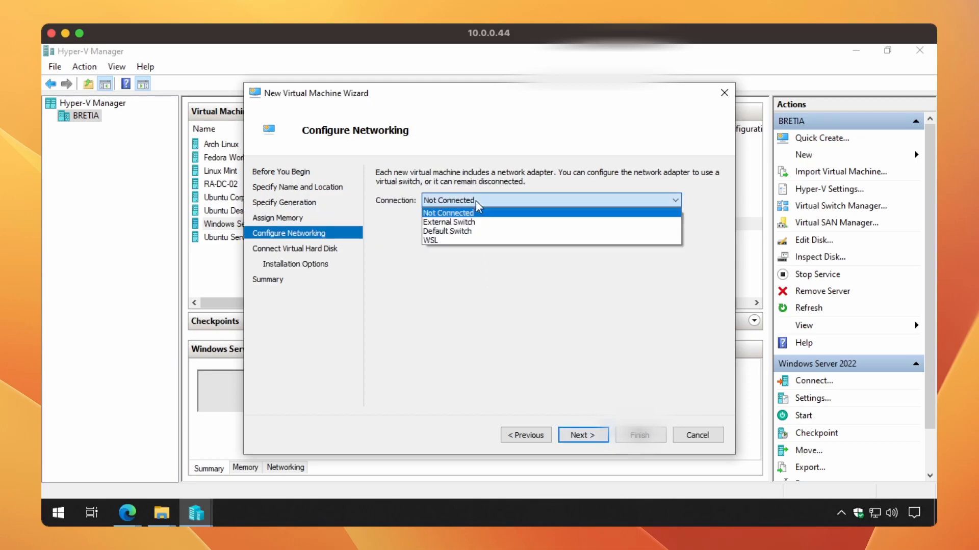
click(477, 223)
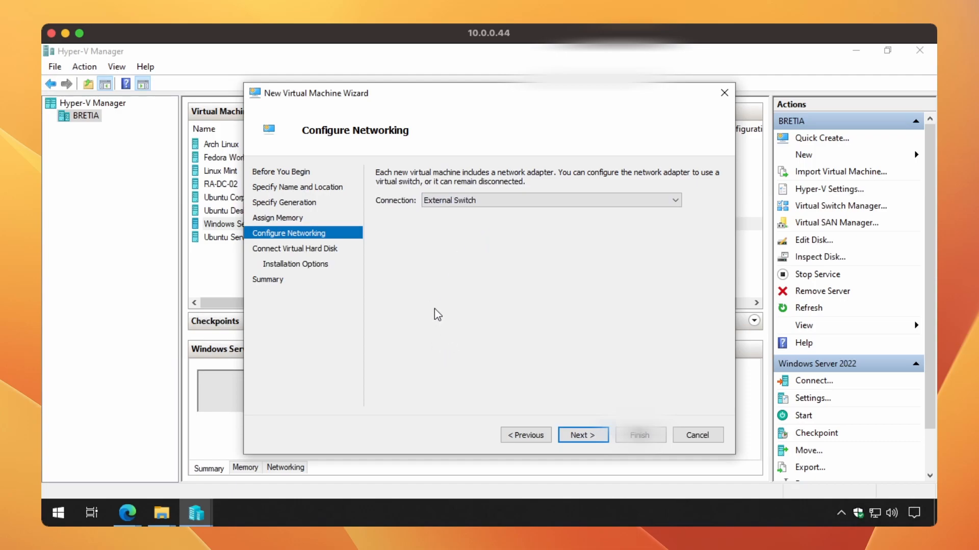
click(596, 439)
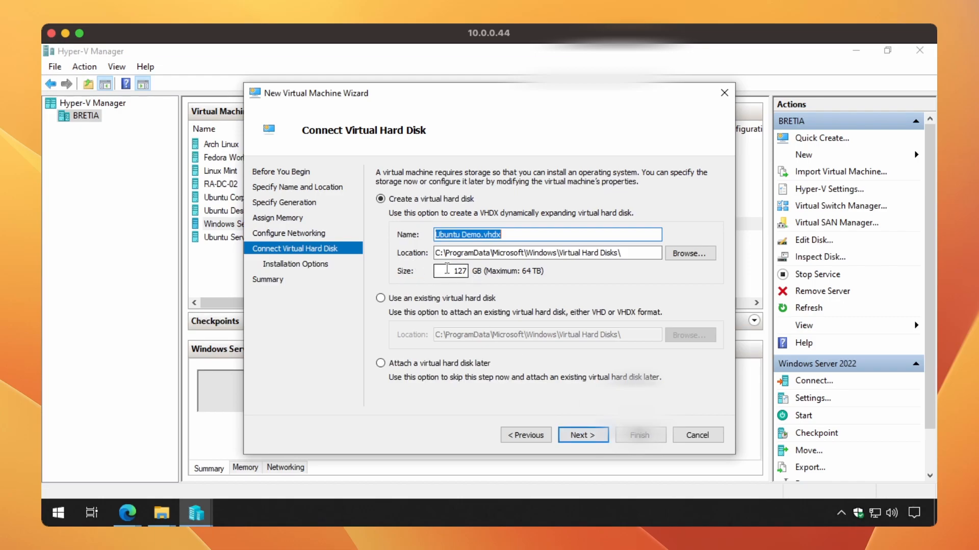
drag(447, 268, 517, 271)
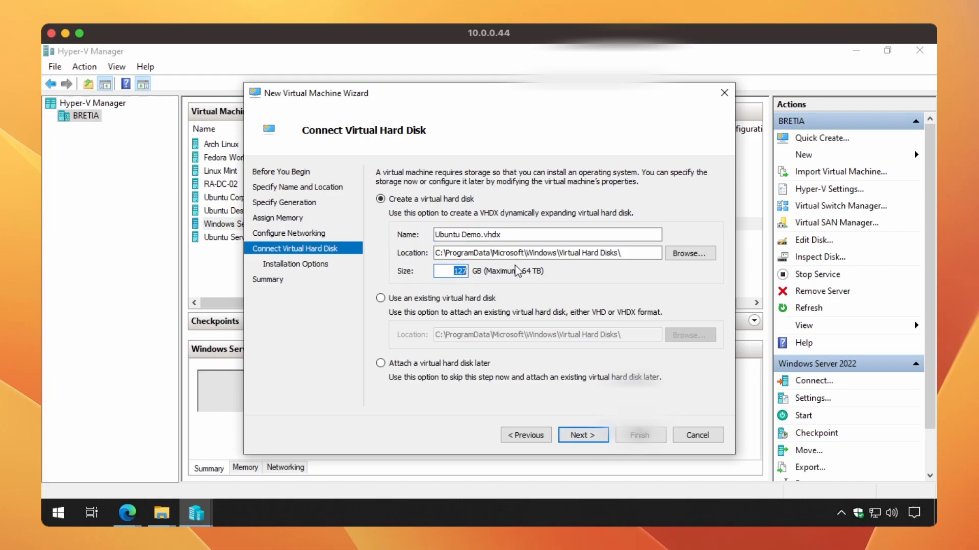
text(30)
click(581, 436)
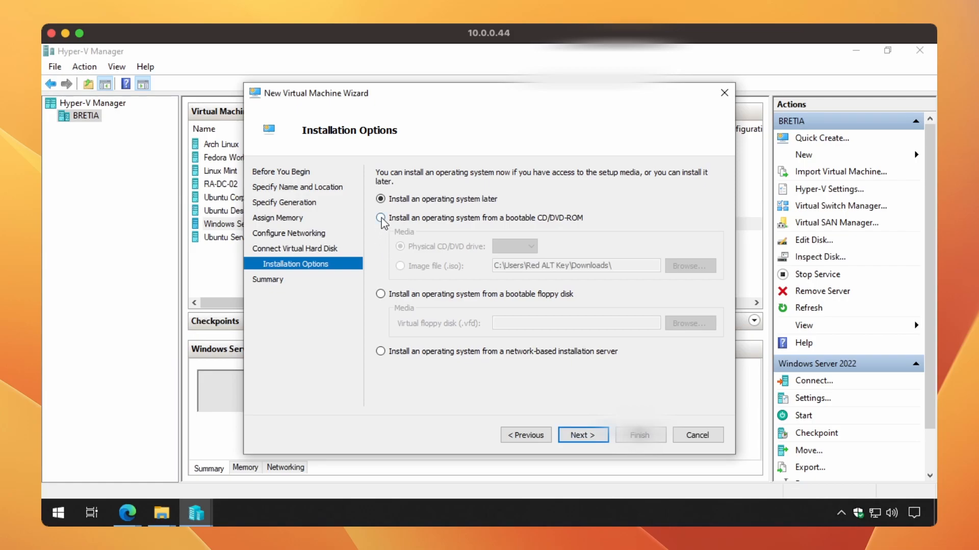
Choose ubuntu-22.04.3-desktop-amd64.iso from Downloads as the bootable CD/DVD installation image and finish creating the virtual machine.
click(380, 219)
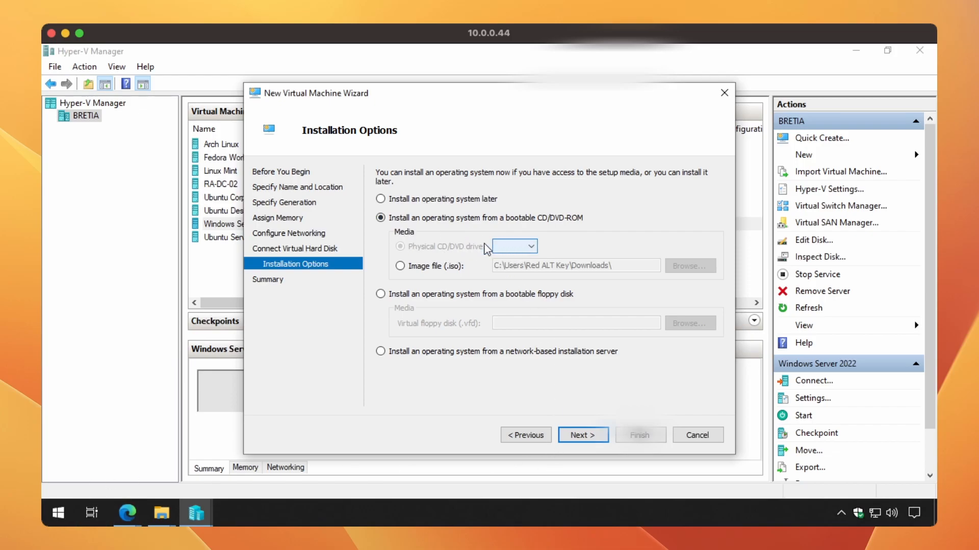
click(400, 267)
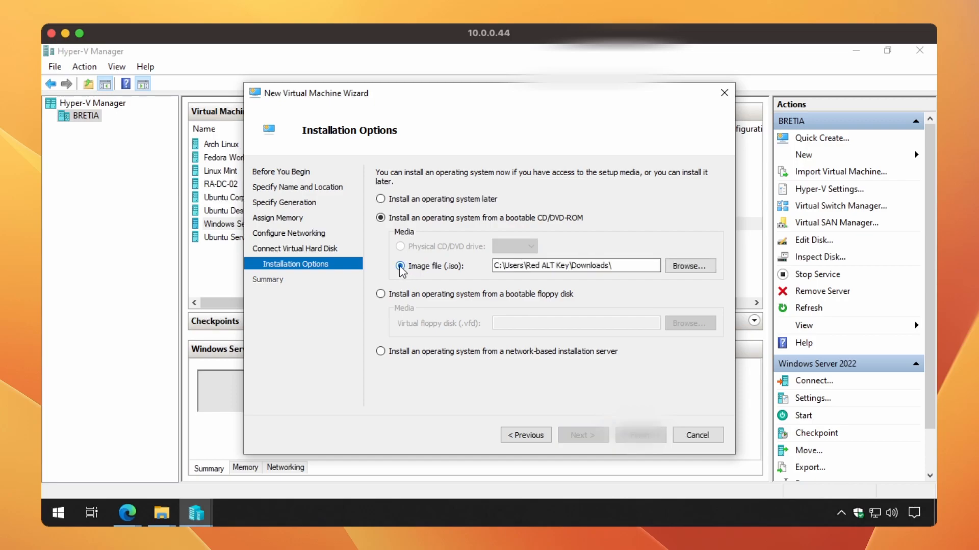
click(697, 268)
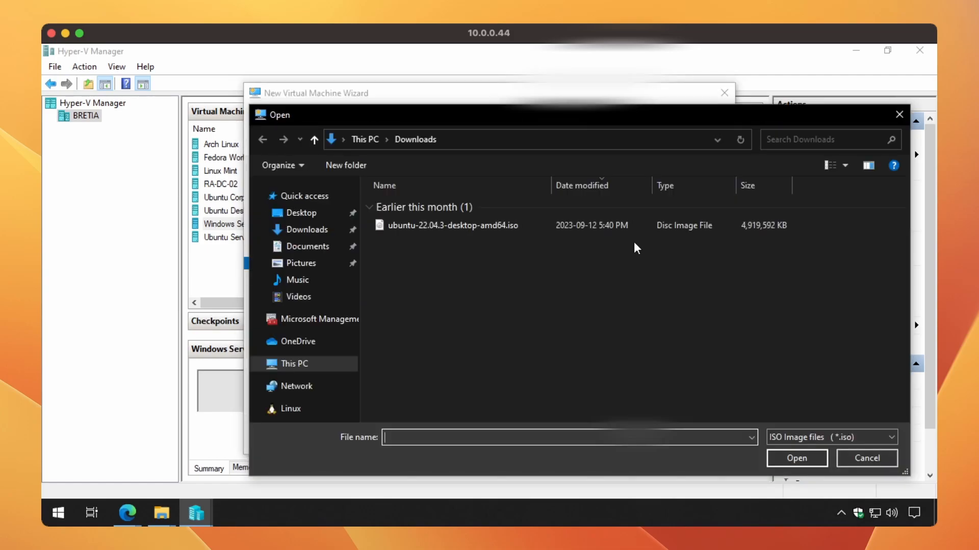
click(456, 224)
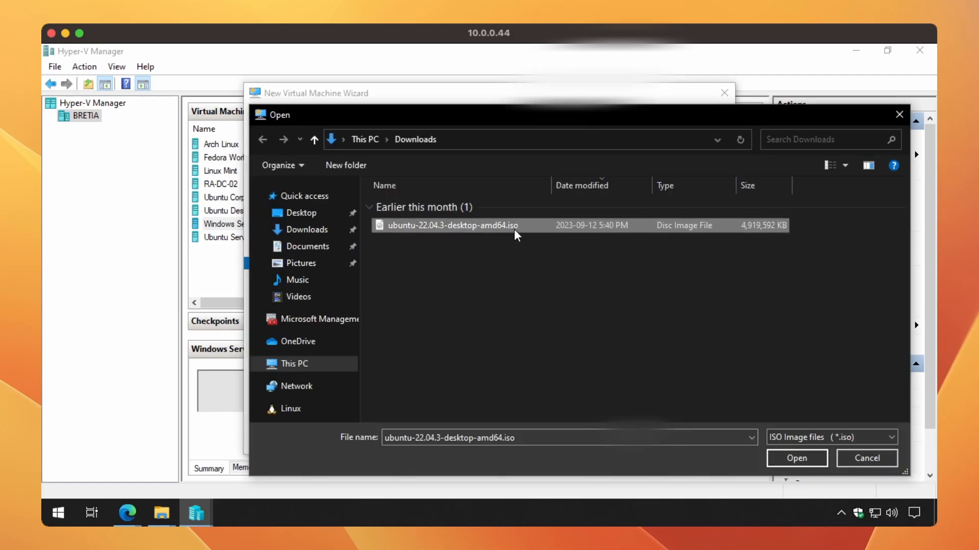
click(795, 458)
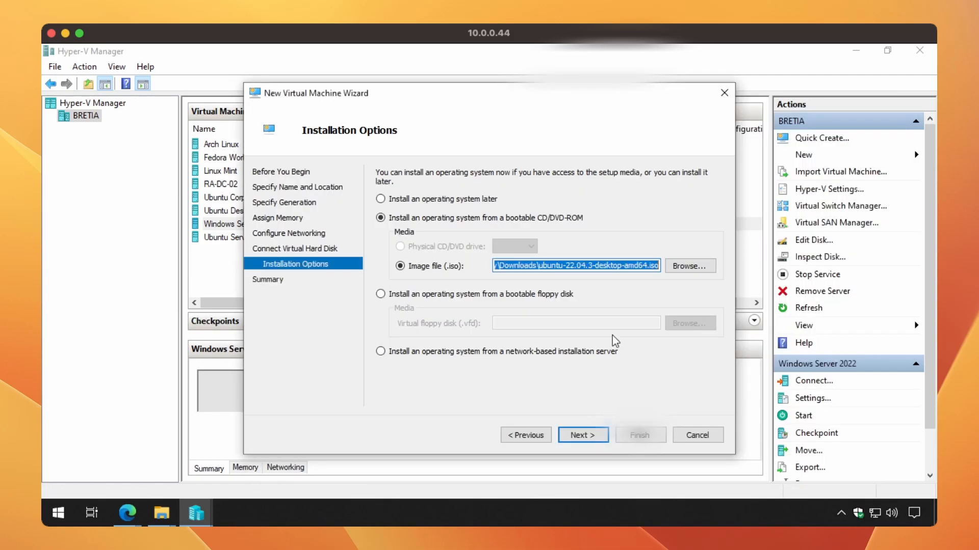
click(589, 435)
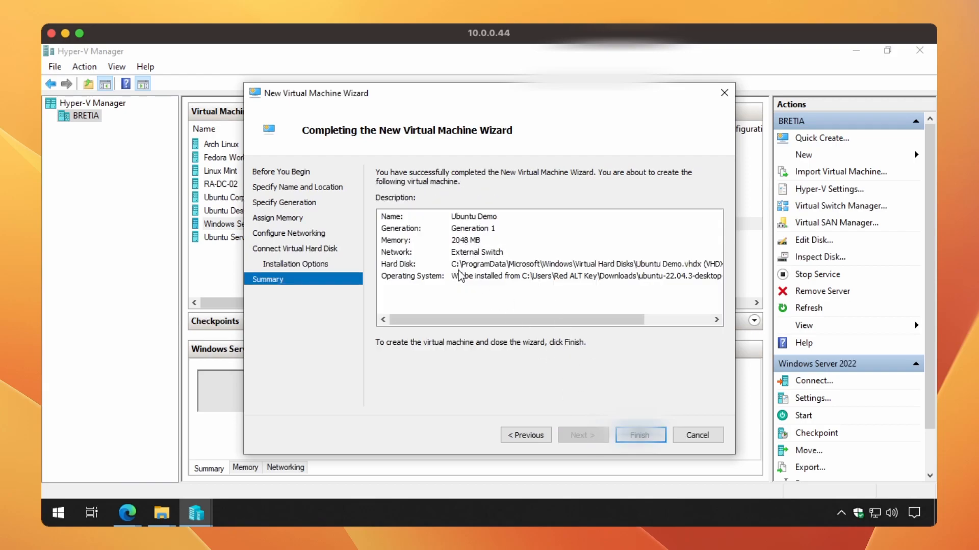
click(640, 436)
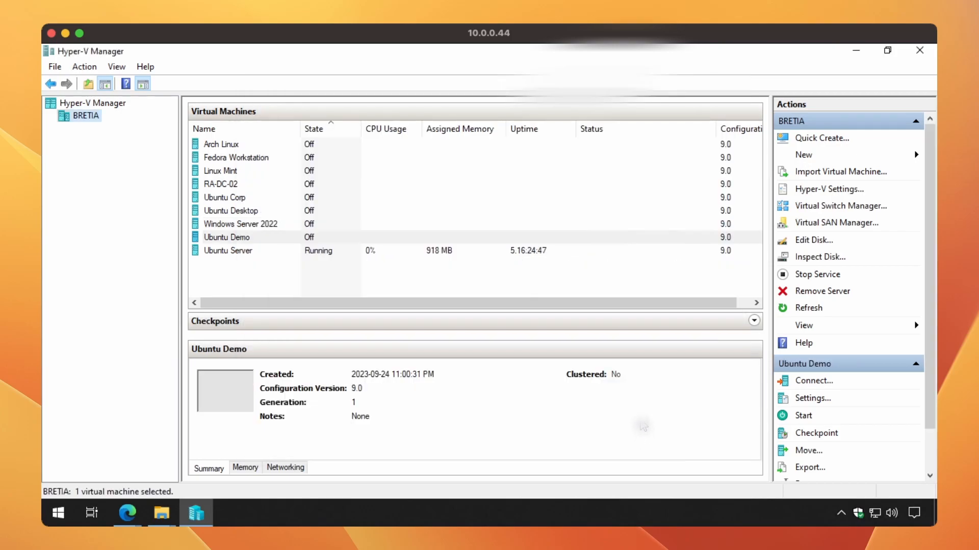
Set the number of virtual processors to 4 in the settings of the Ubuntu Demo virtual machine.
right_click(238, 240)
click(268, 265)
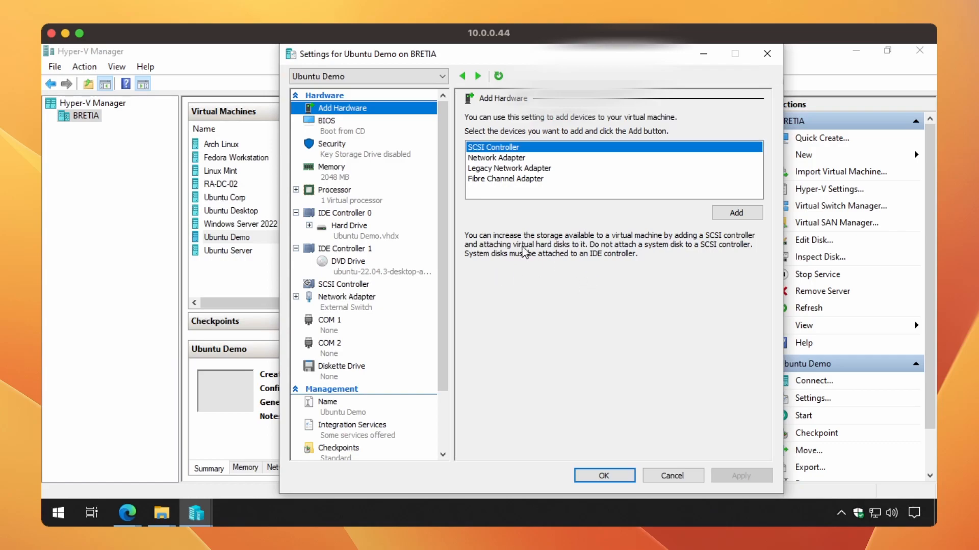
click(346, 194)
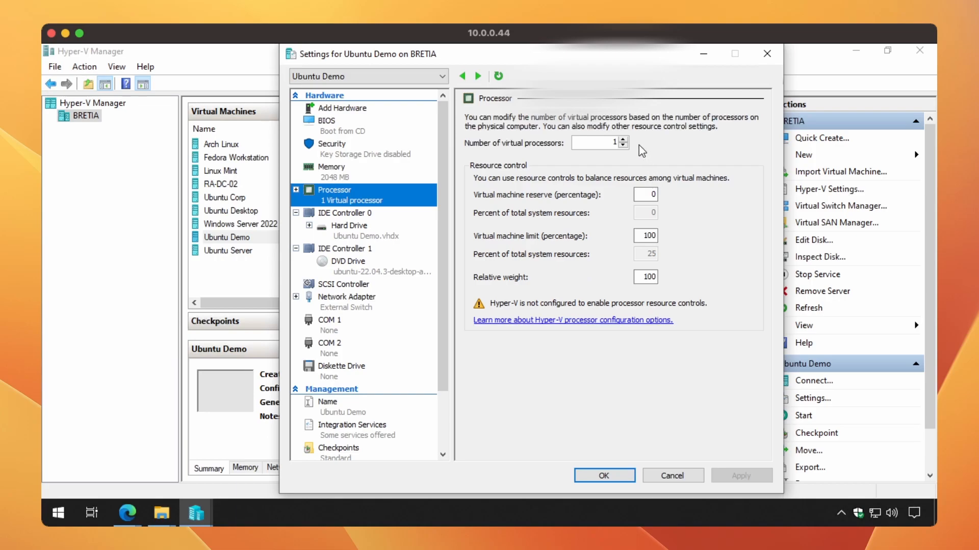
click(623, 140)
click(623, 140)
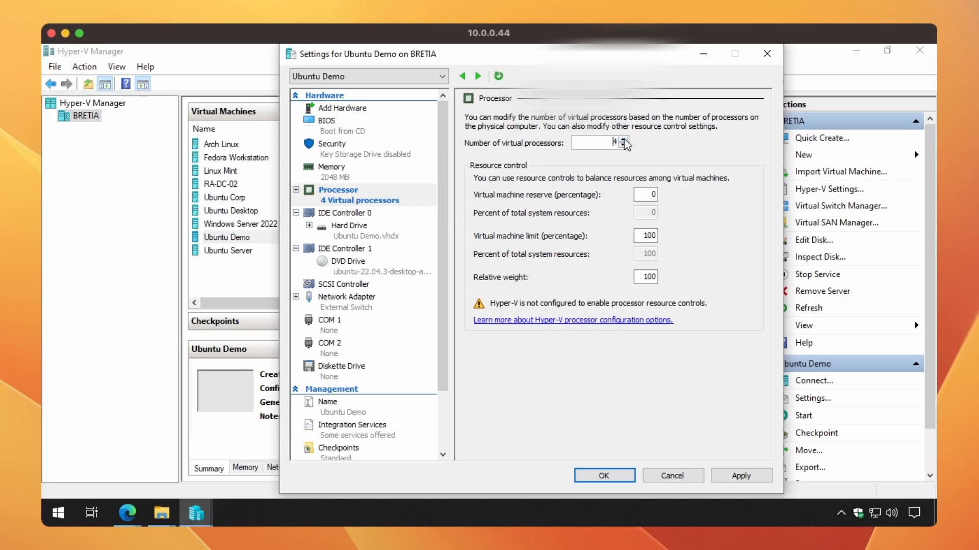
Review the startup, minimum and maximum RAM in the Memory settings, and apply the virtual machine's settings.
click(337, 176)
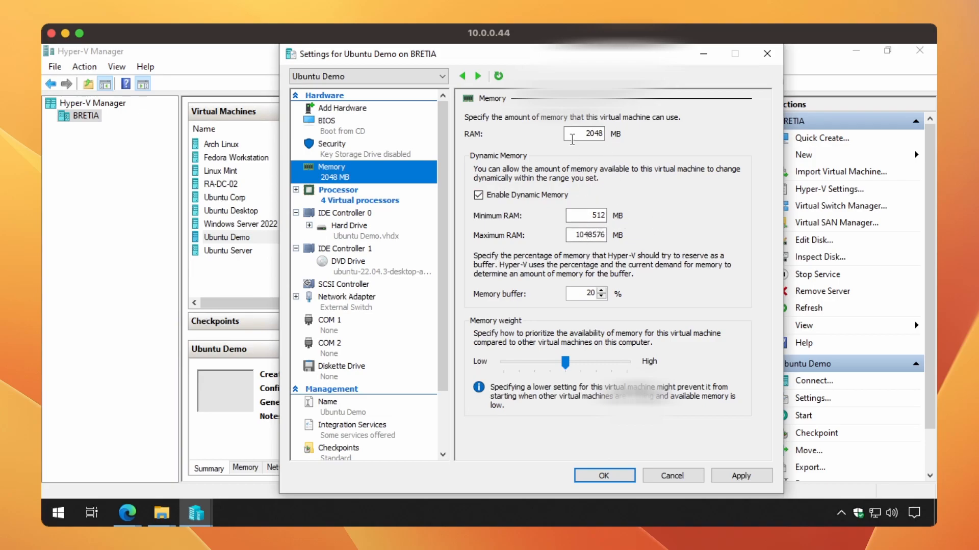
drag(576, 133, 645, 131)
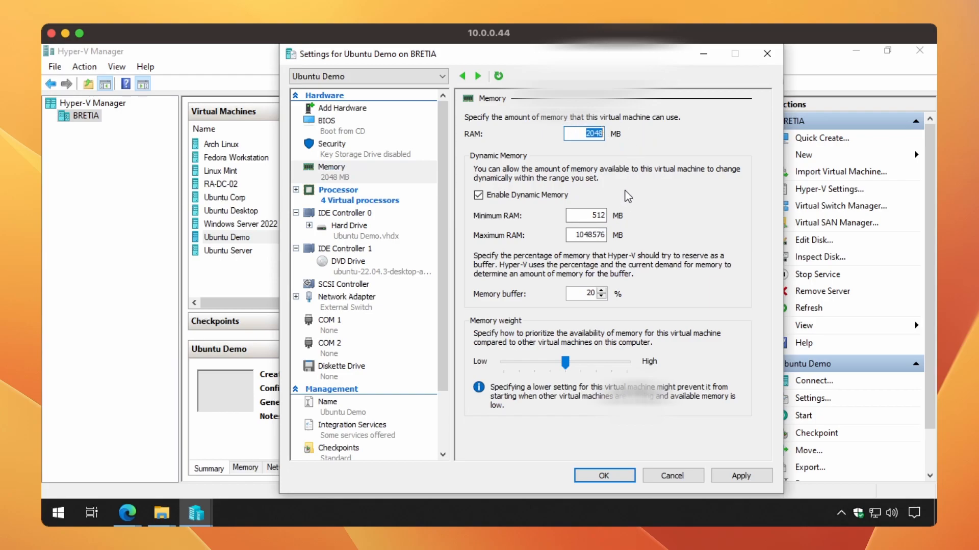
click(590, 216)
drag(589, 216, 632, 217)
click(580, 234)
drag(573, 234, 613, 235)
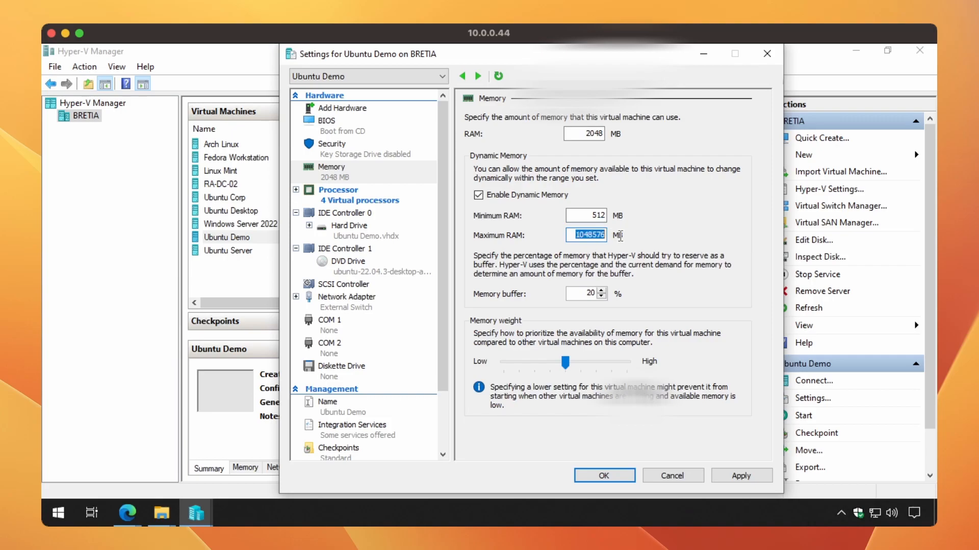
drag(585, 134, 612, 133)
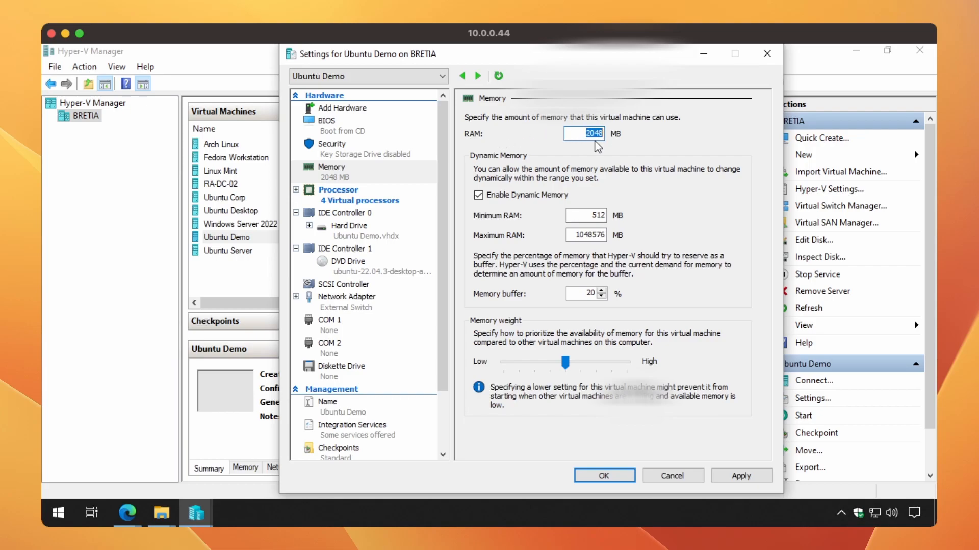
click(740, 476)
click(614, 477)
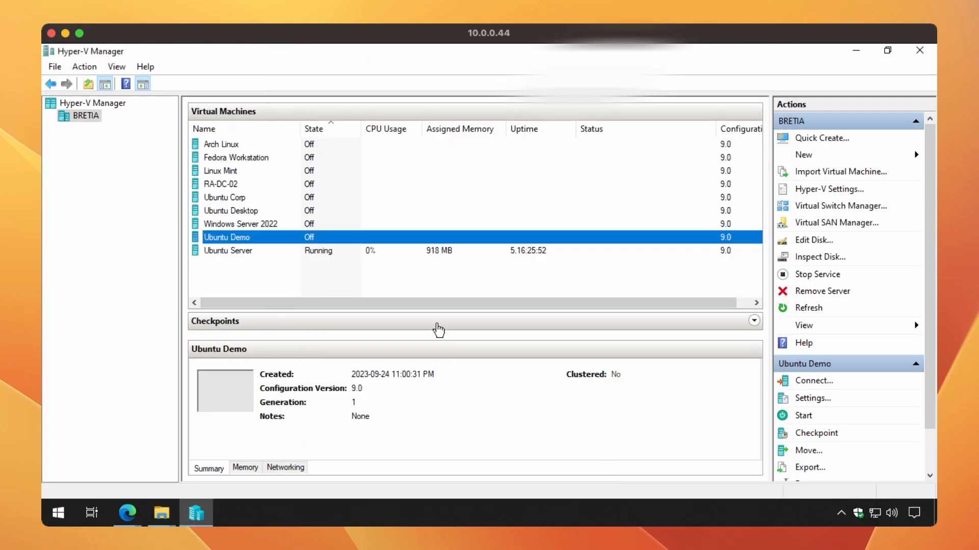
Connect to the Ubuntu Demo virtual machine, start it, and boot the Try or Install Ubuntu entry.
right_click(219, 241)
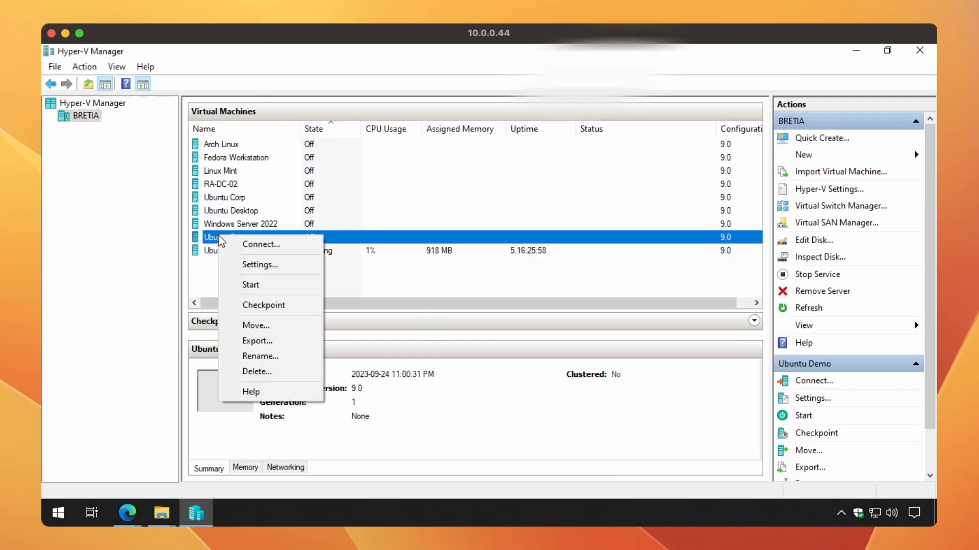
click(246, 244)
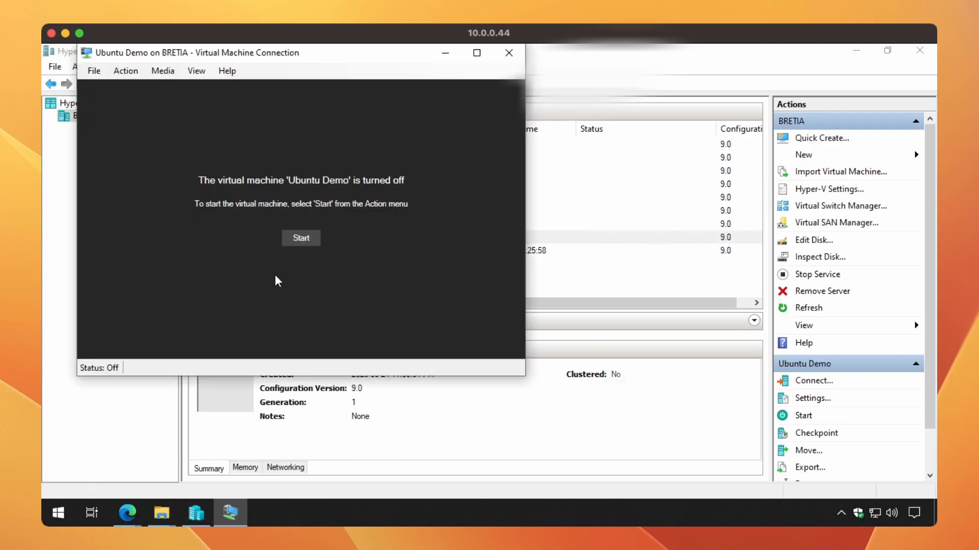
click(299, 239)
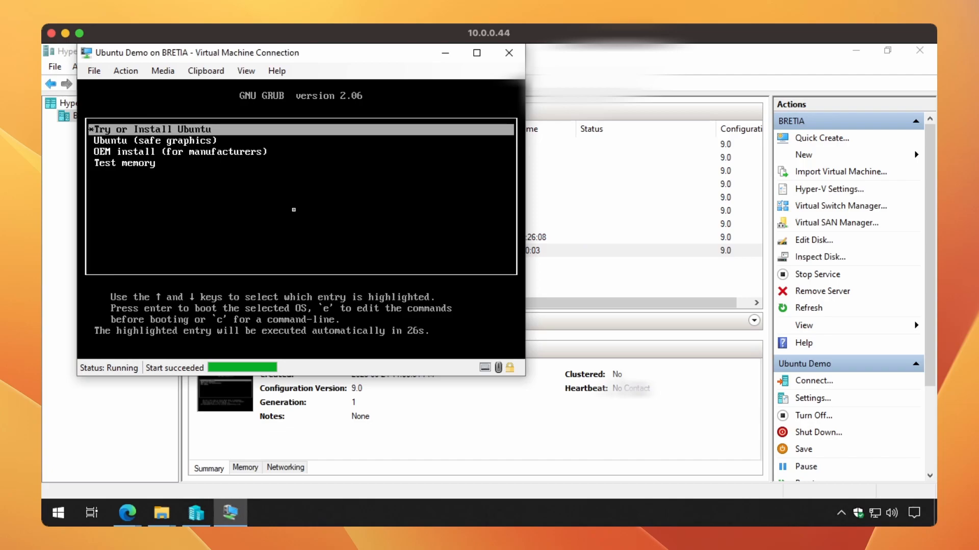
key(Return)
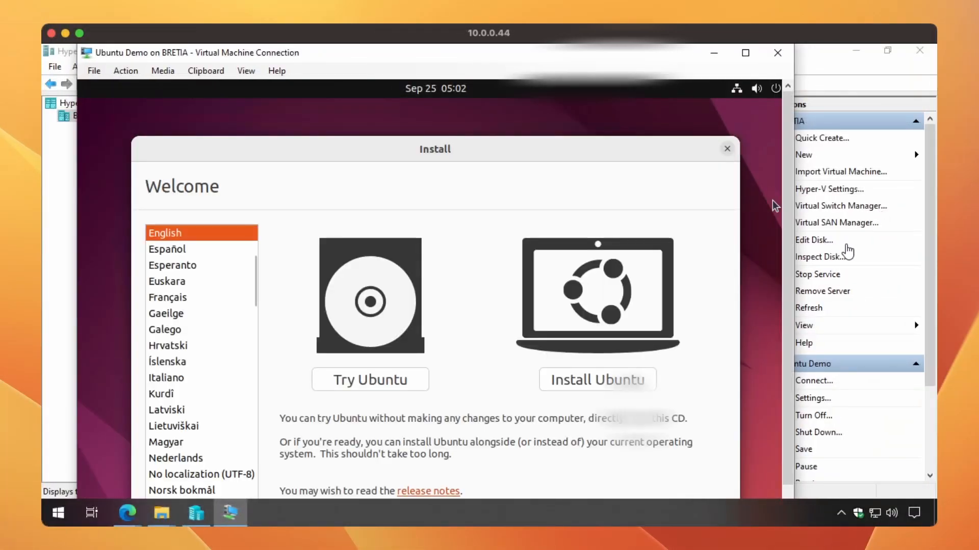
Start installing Ubuntu in English, accepting the English (US) keyboard layout and Normal installation without extra download options.
drag(788, 304, 788, 346)
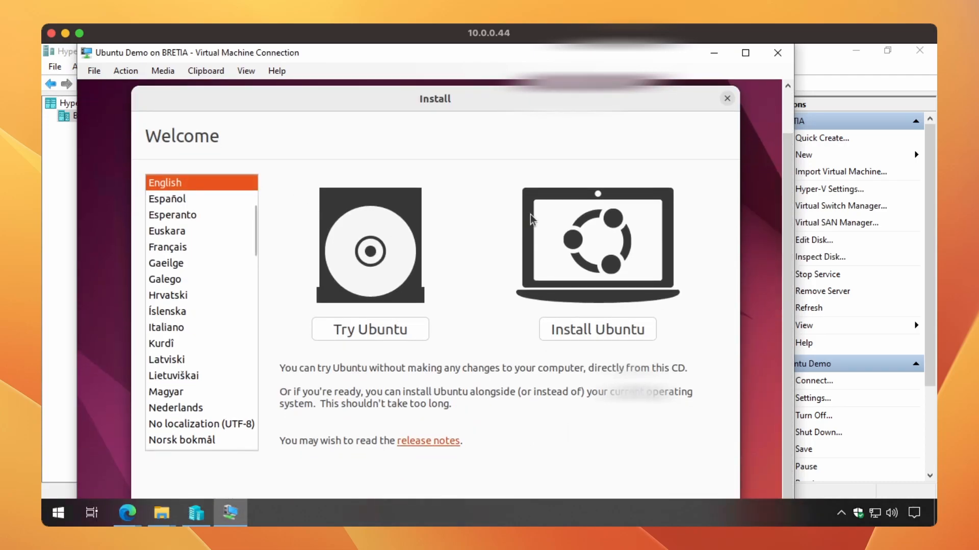
click(573, 327)
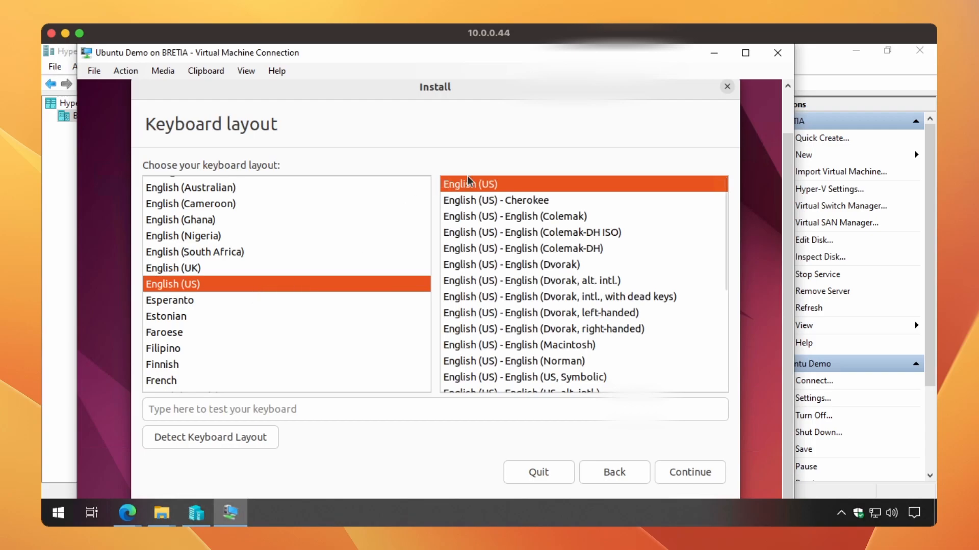
click(701, 475)
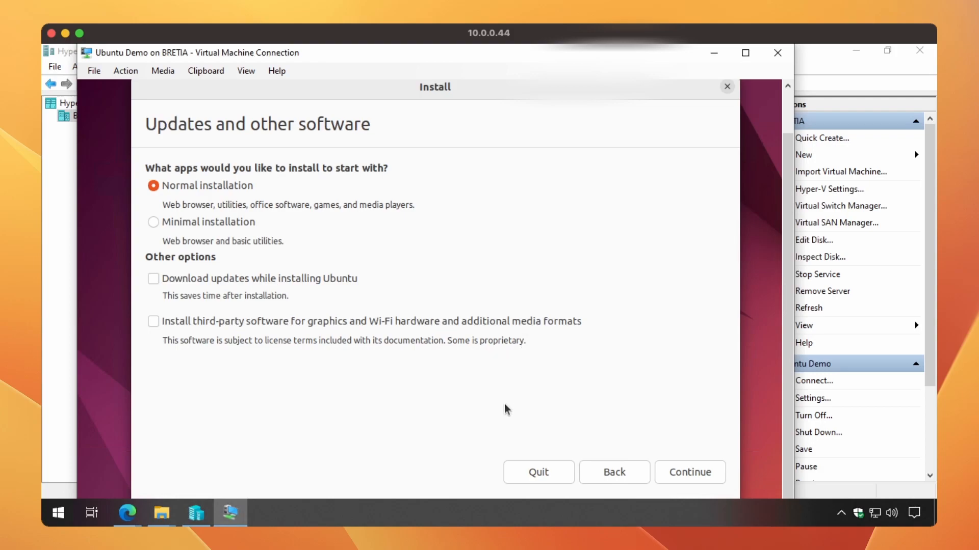
click(674, 471)
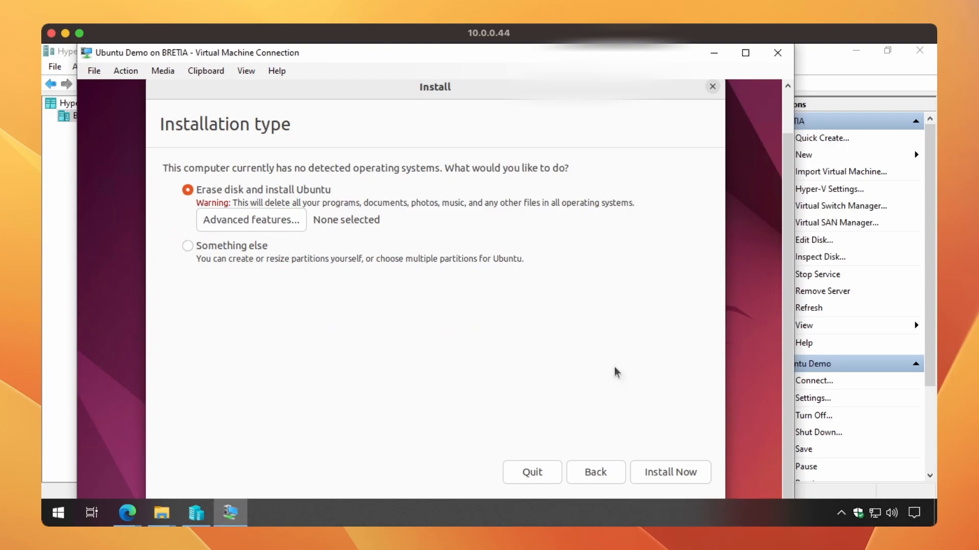
Install with Erase disk and install Ubuntu, approve writing the partition changes, and accept the preset time zone location.
click(656, 473)
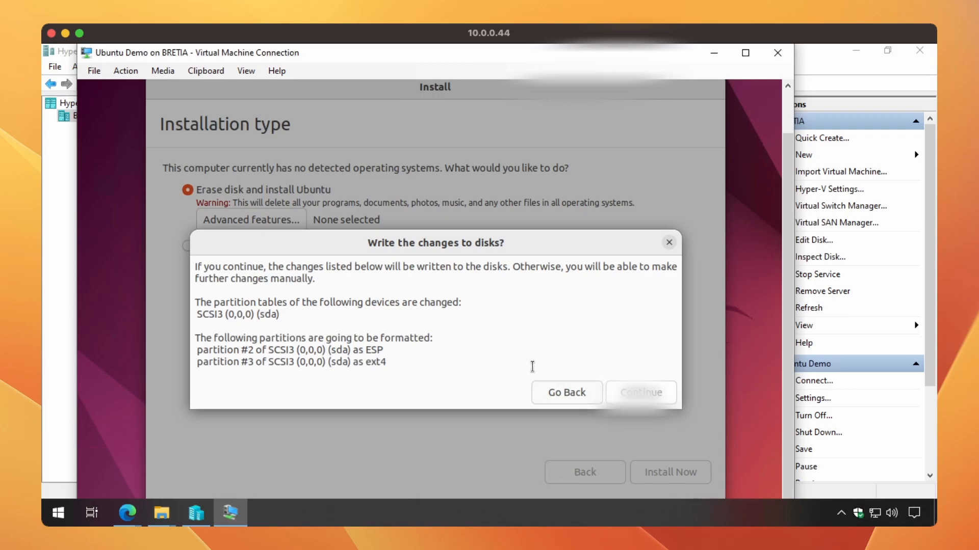
drag(385, 362, 348, 362)
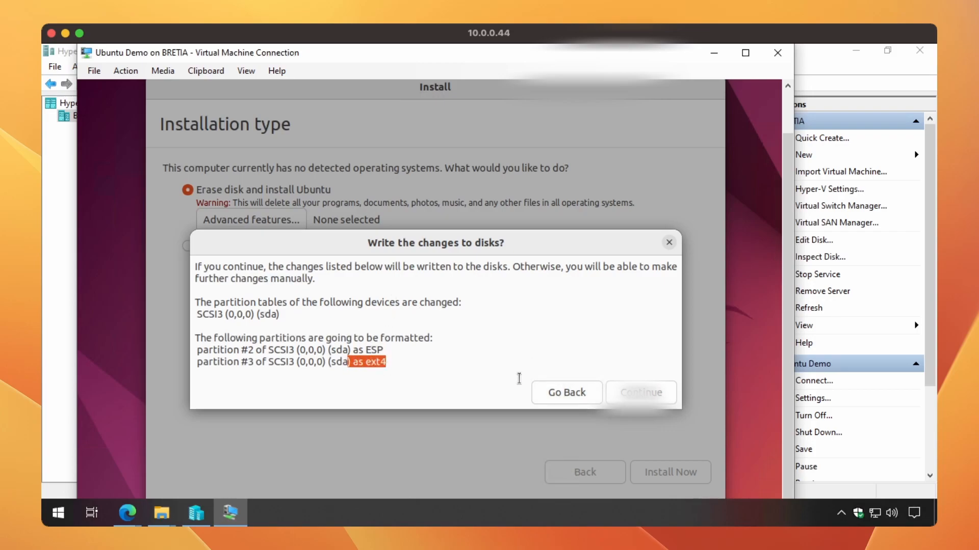
click(643, 393)
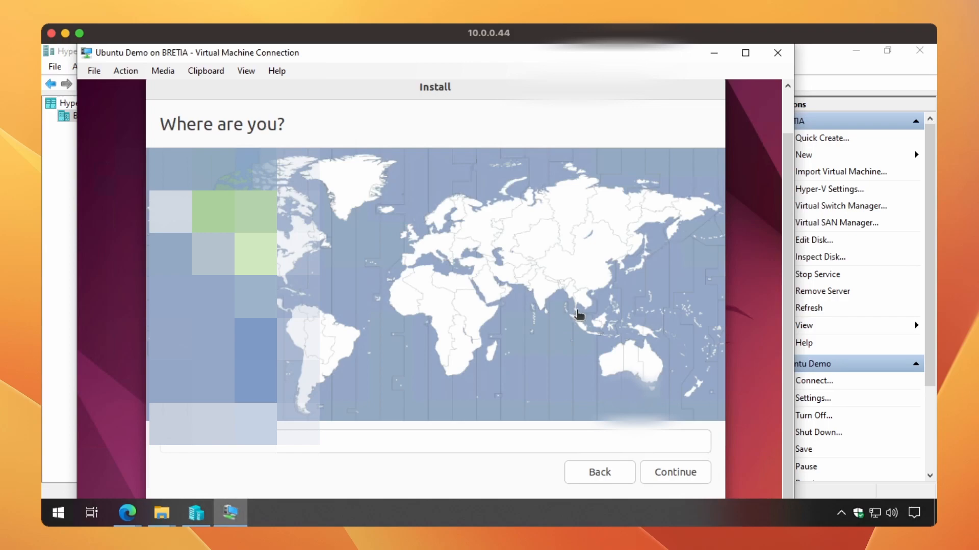
click(686, 475)
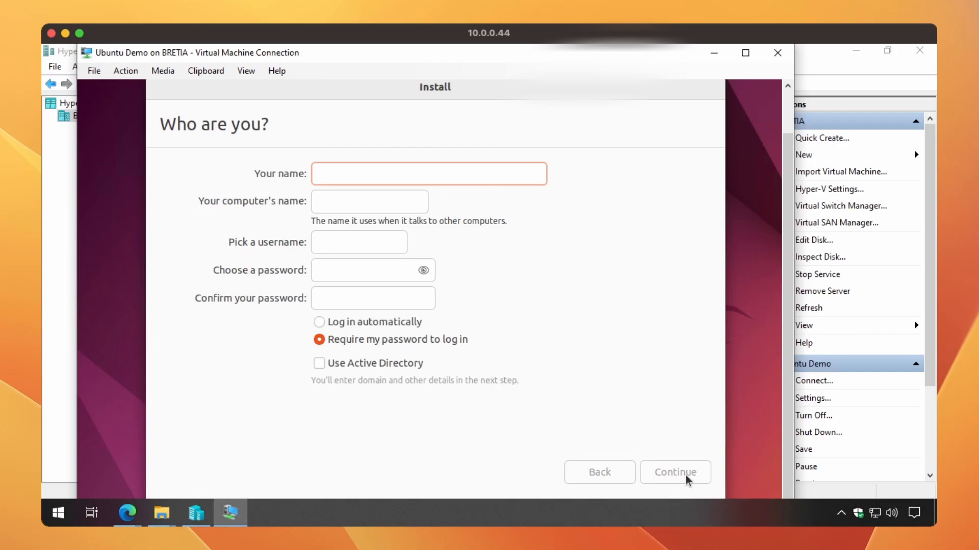
Enter the account holder's name, keep the suggested computer name and username, set and confirm the account password, and proceed with the installation.
text(Leslie)
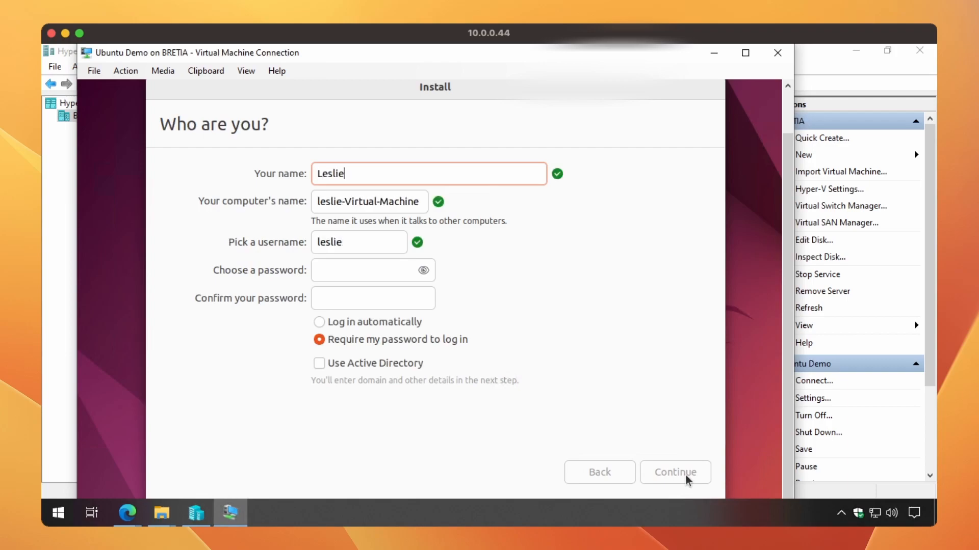
key(Tab)
key(Tab)
key(shift+Tab)
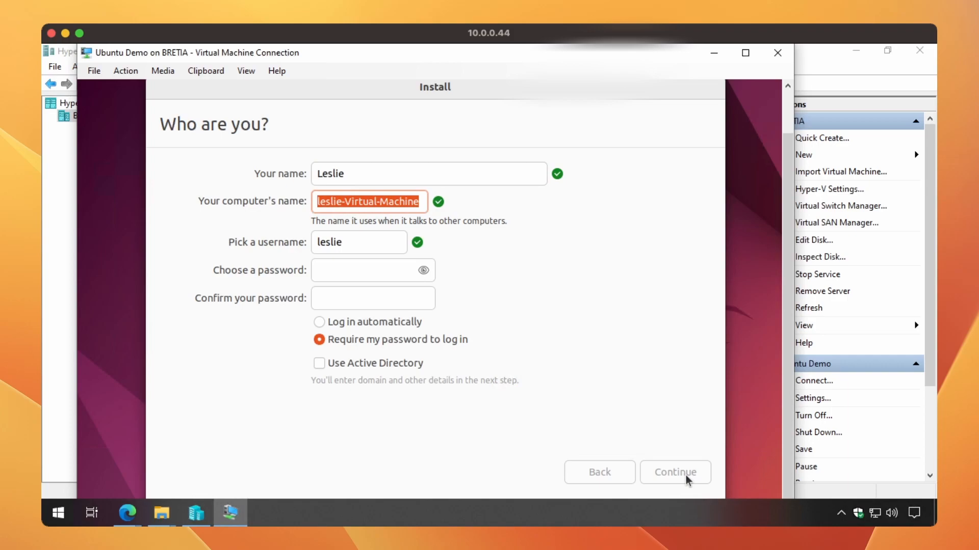
key(Tab)
key(Tab)
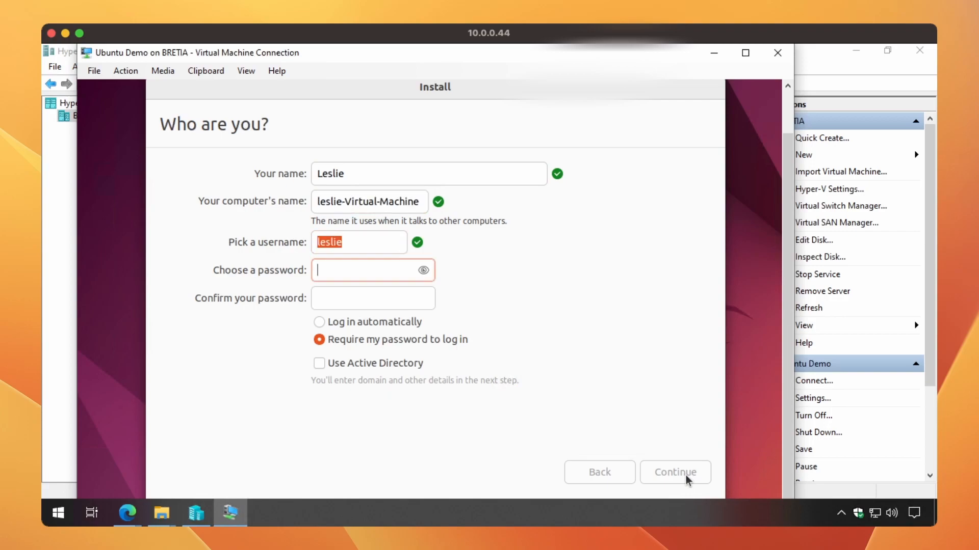
text(***********)
key(Tab)
text(***********)
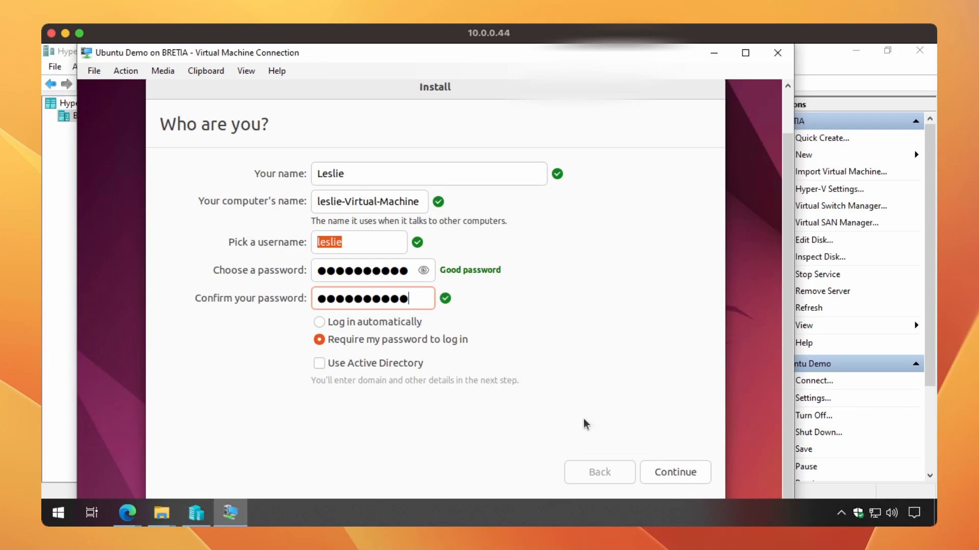
click(669, 471)
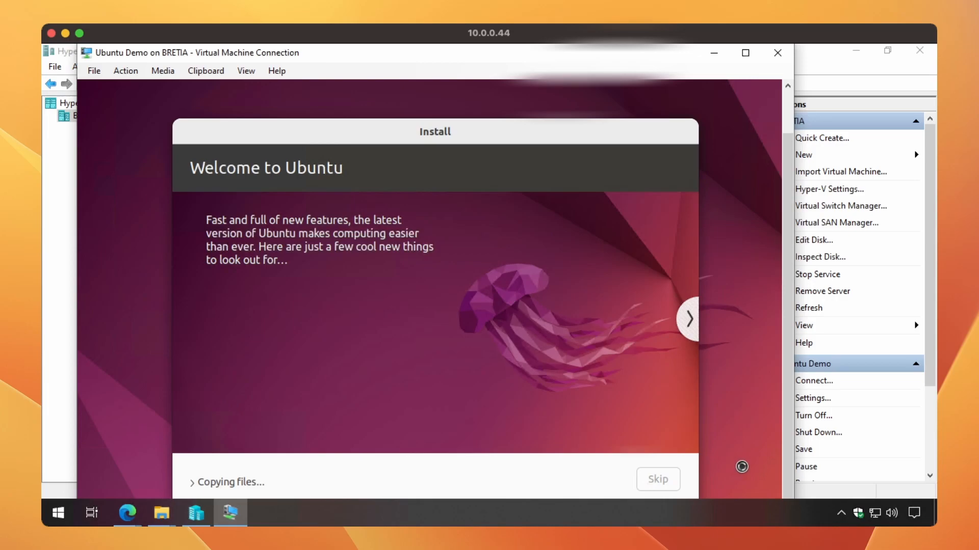
drag(561, 129, 561, 107)
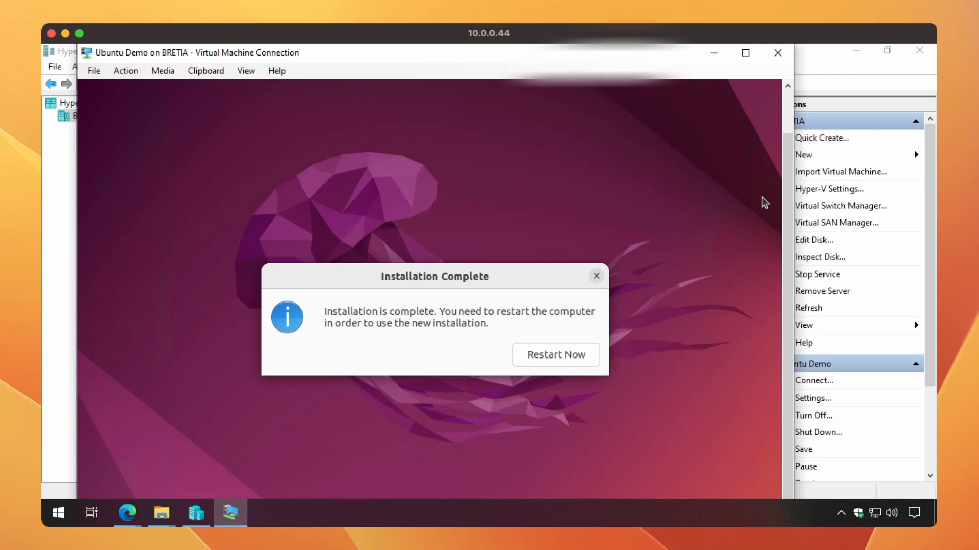
Restart into the new installation, checking the DVD Drive media in the Ubuntu Demo settings before continuing the reboot.
click(545, 359)
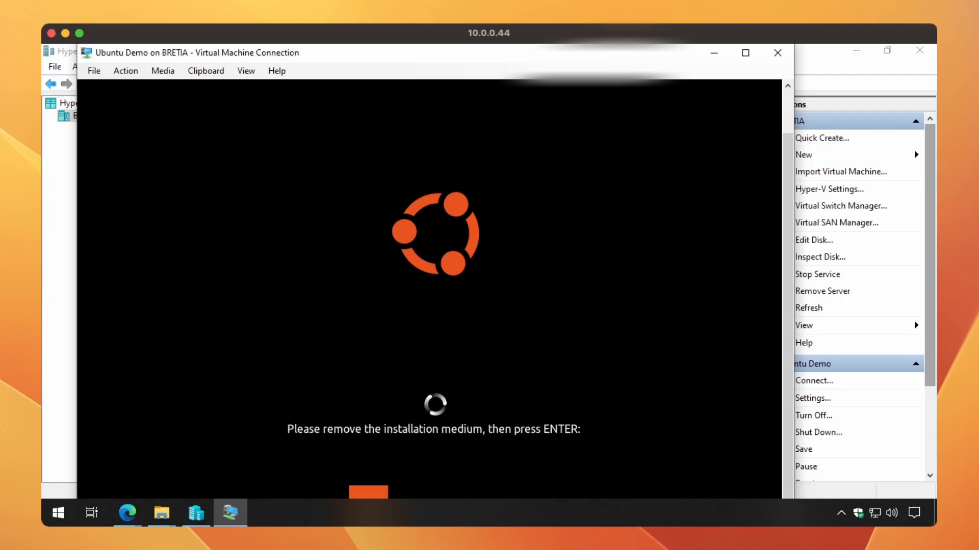
click(841, 67)
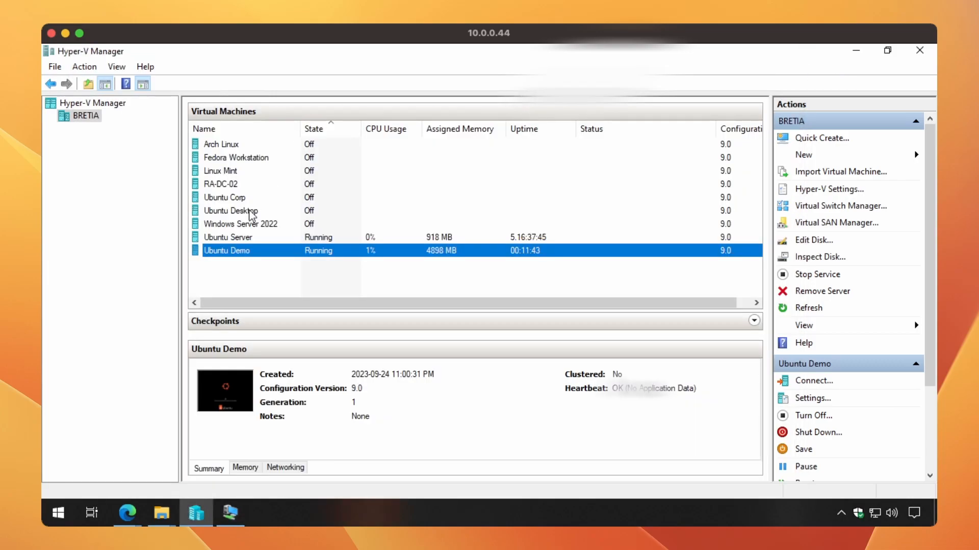
right_click(240, 252)
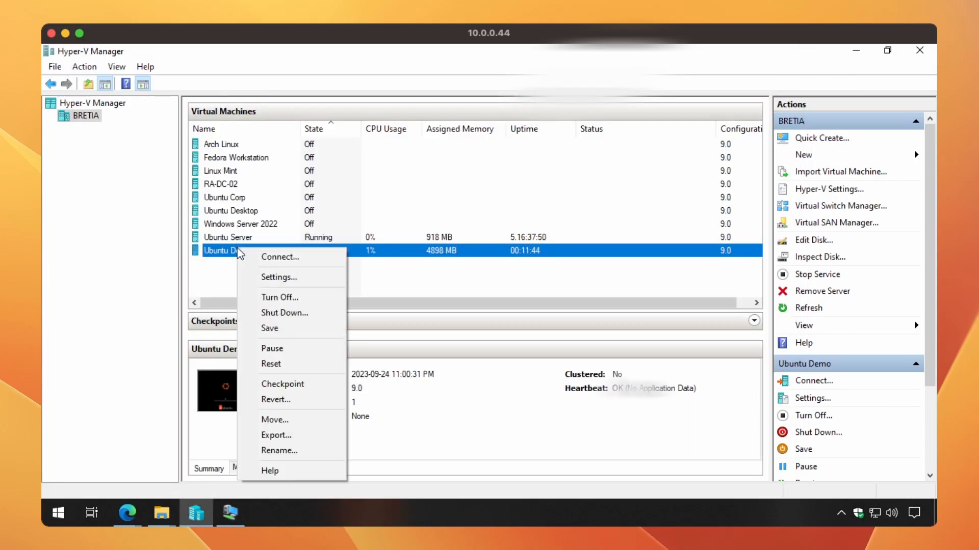
click(273, 278)
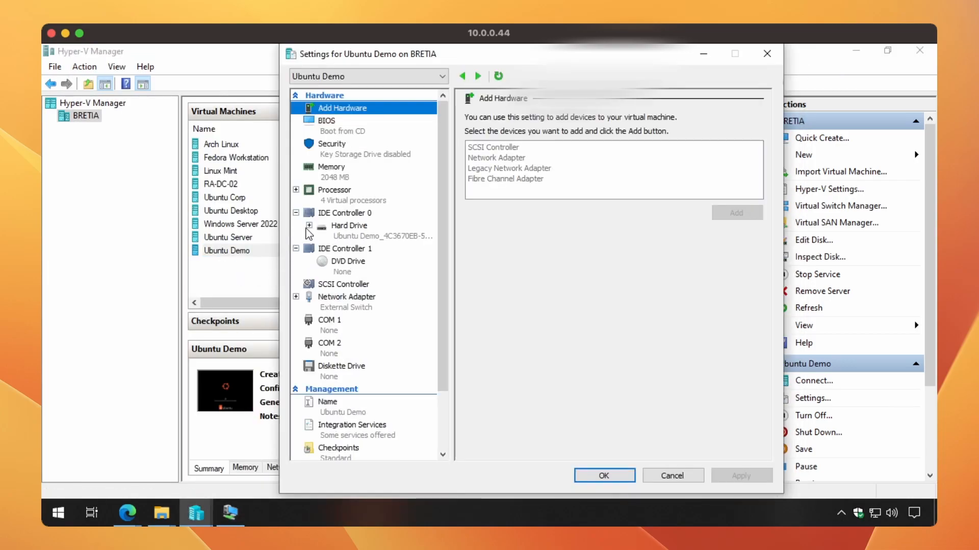
click(341, 265)
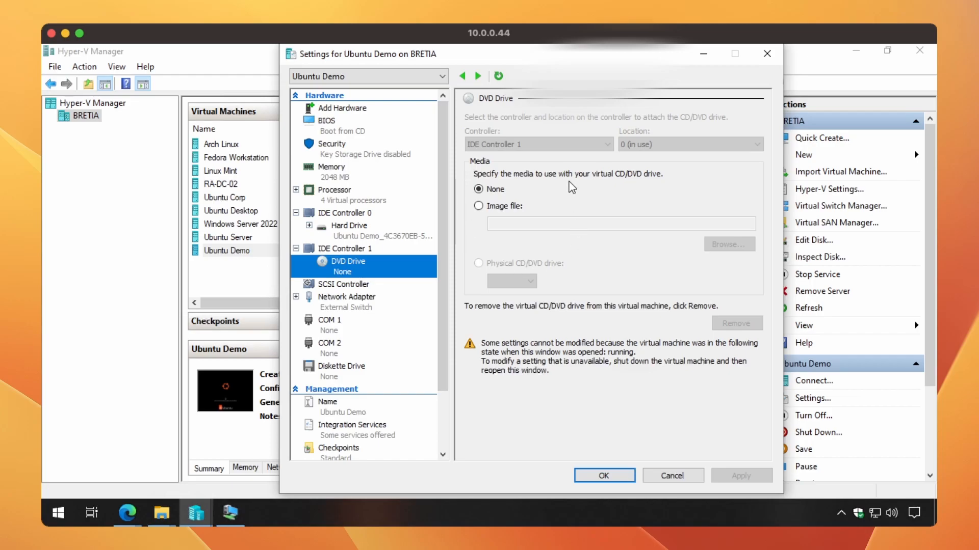
click(674, 476)
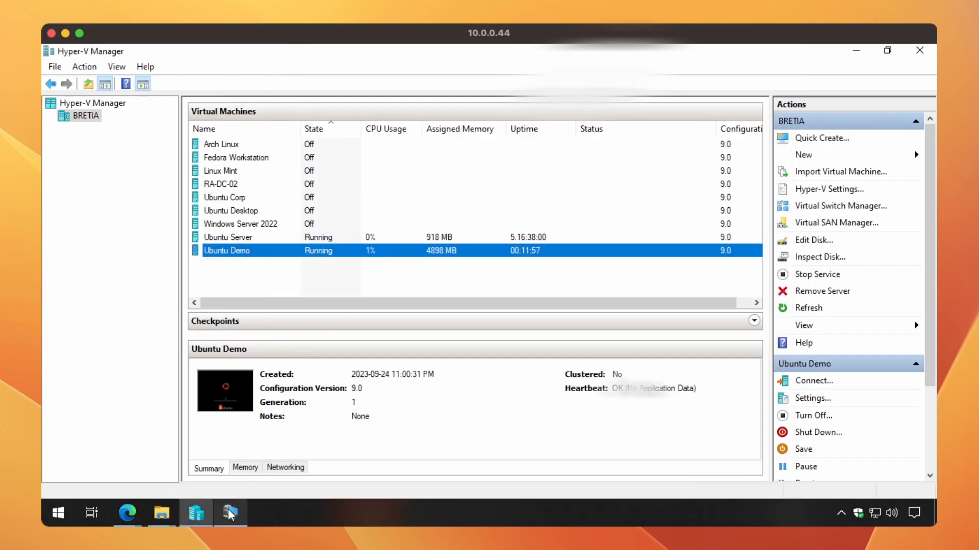
click(230, 512)
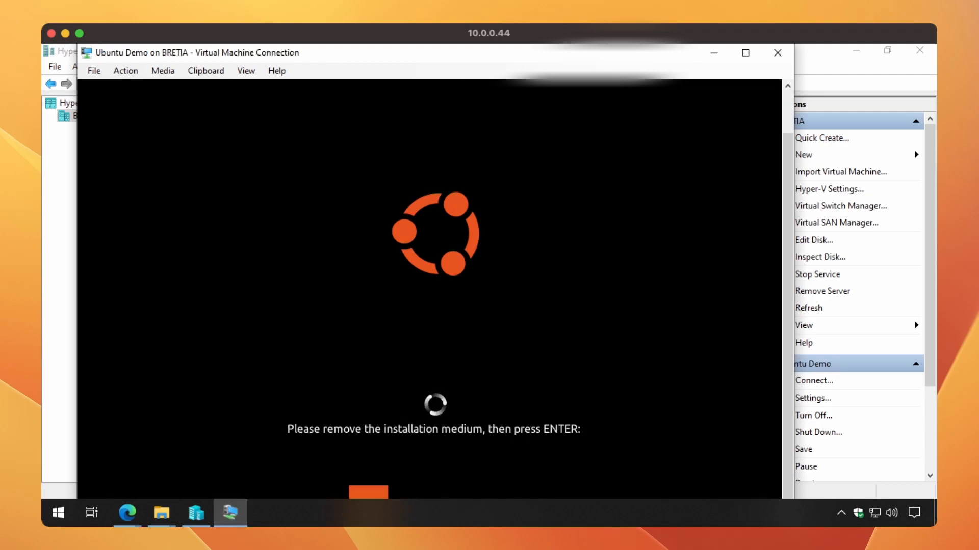
key(Return)
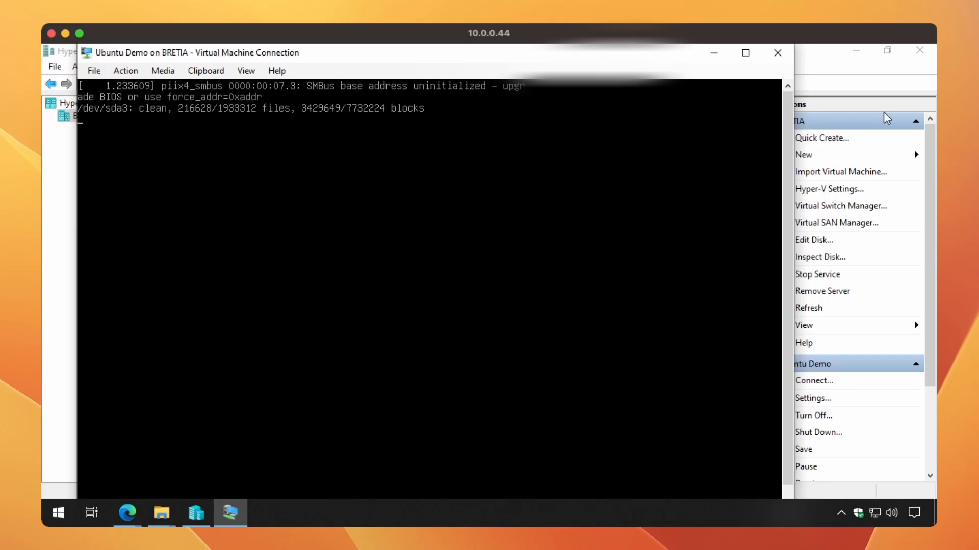
Minimize the Hyper-V Manager window and log in to Ubuntu with the account password.
click(856, 52)
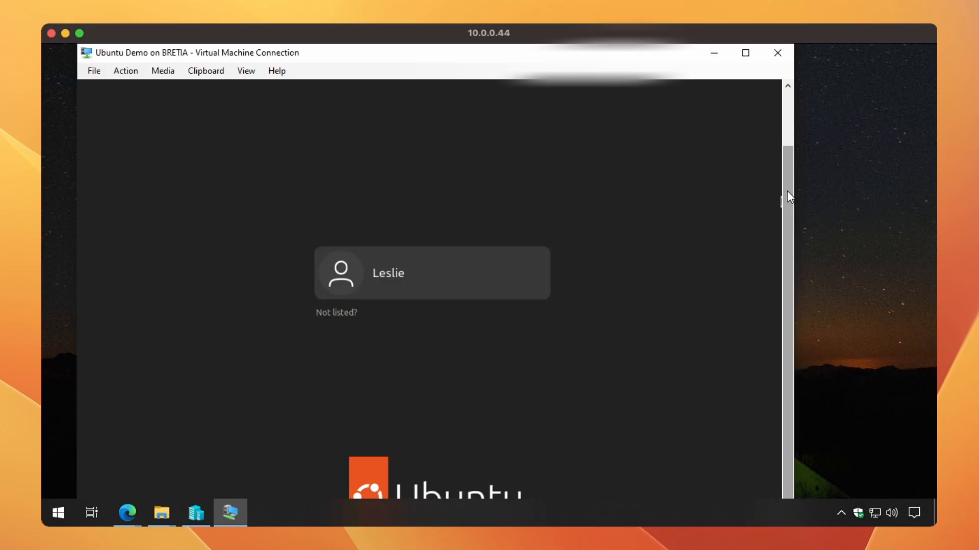
drag(787, 197, 787, 141)
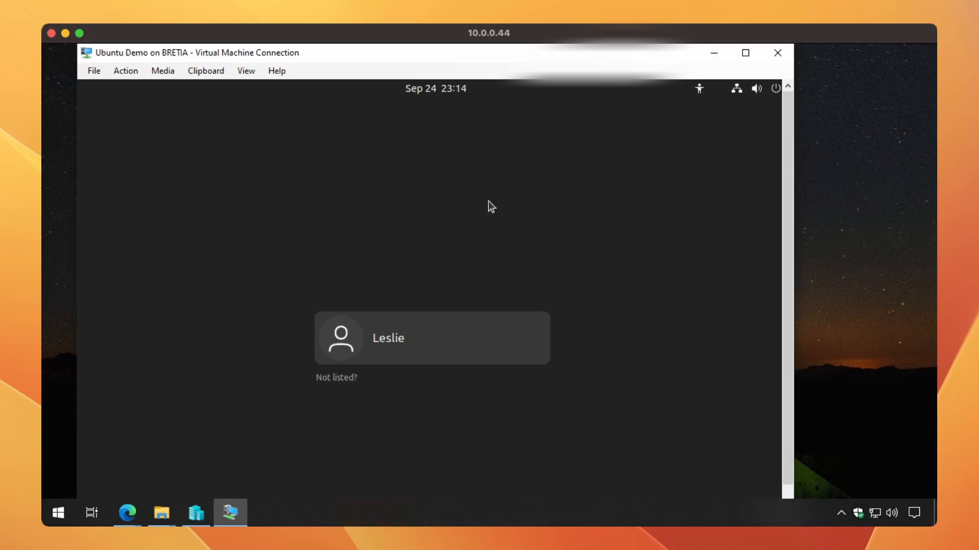
click(397, 346)
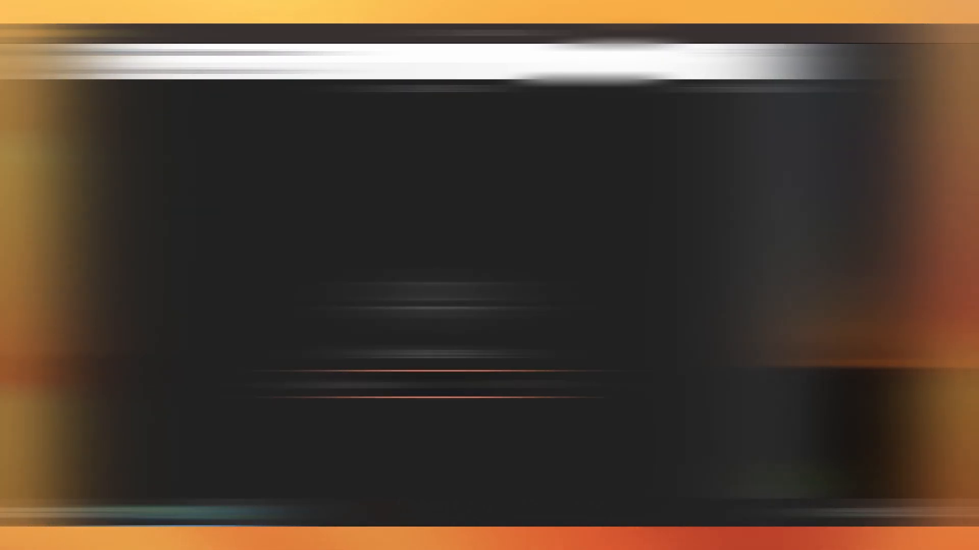
text(**********)
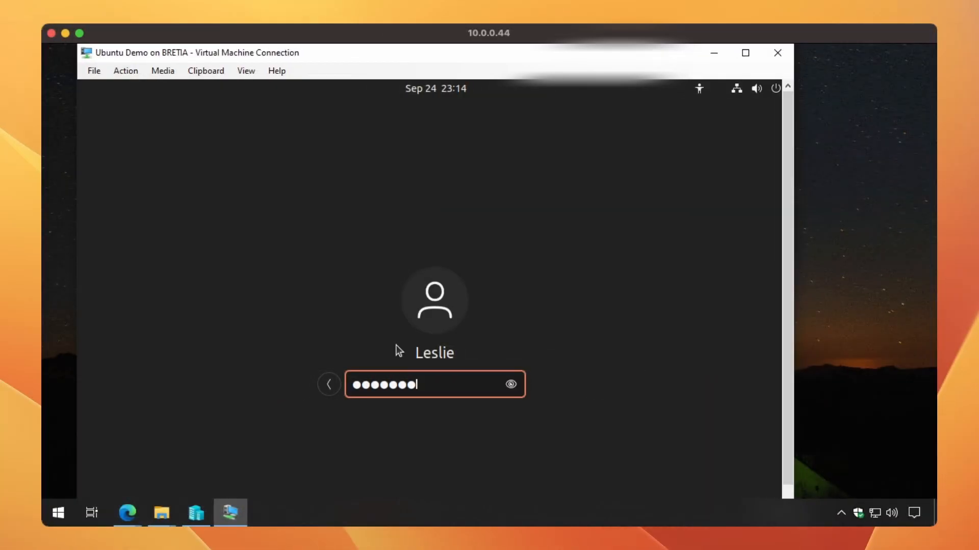
key(Return)
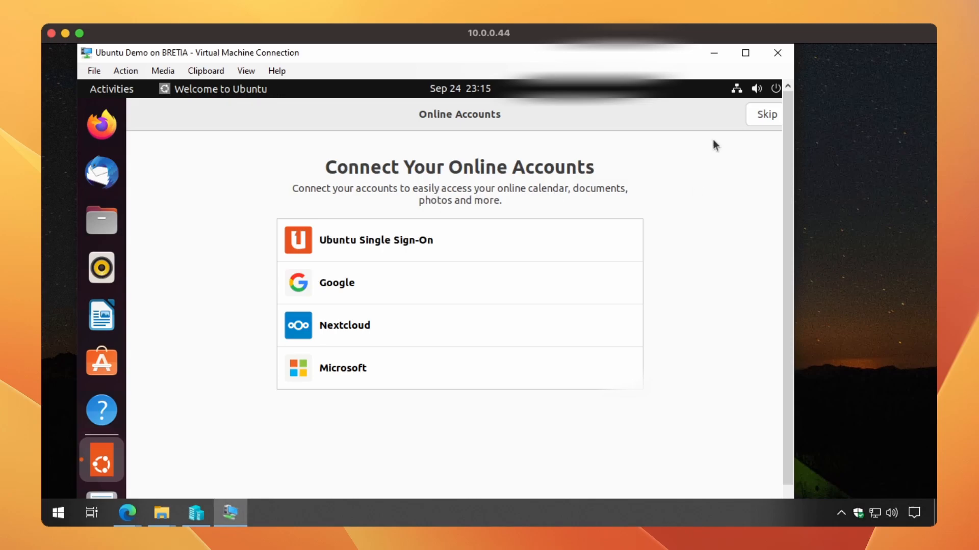
In the welcome setup, skip online accounts and Ubuntu Pro, agree to send system info to Canonical, and enable Location Services.
click(759, 117)
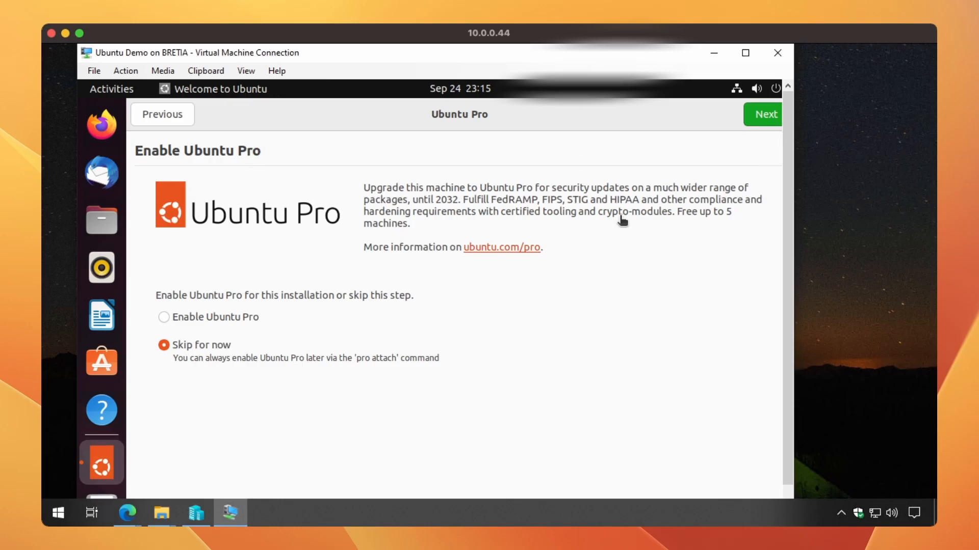
click(762, 119)
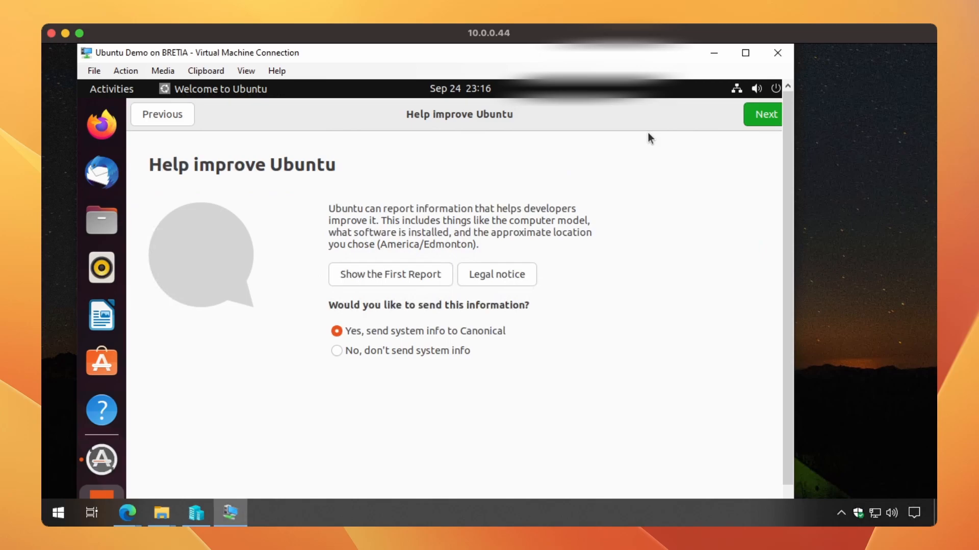
click(766, 118)
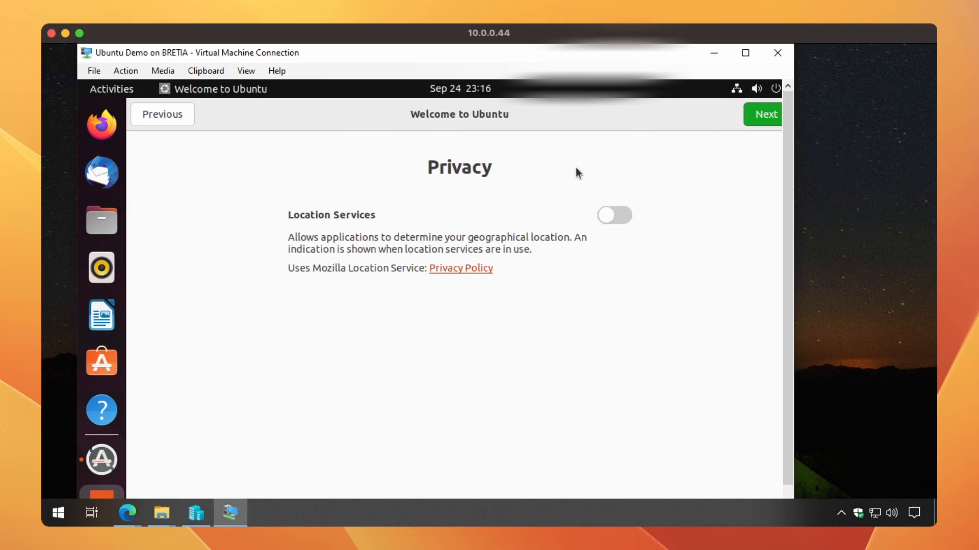
click(614, 215)
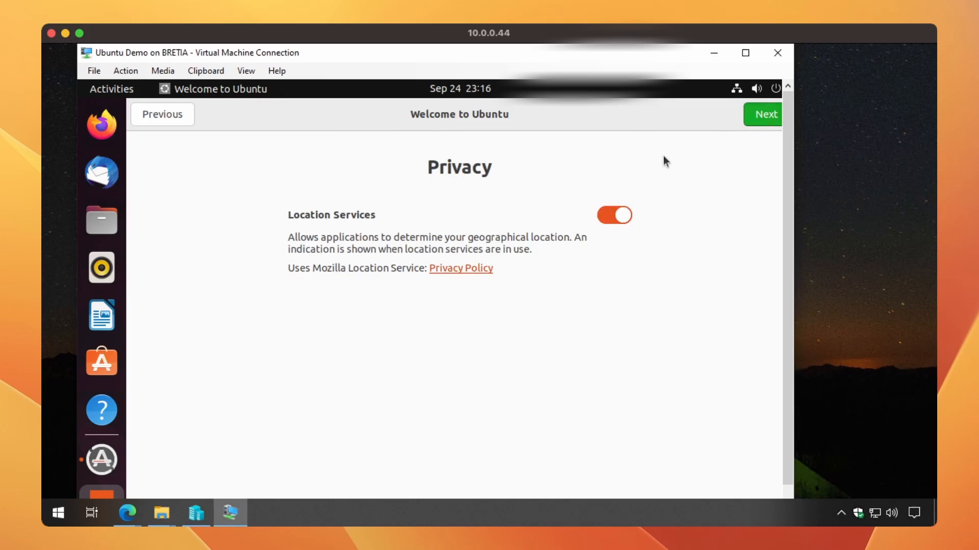
click(760, 117)
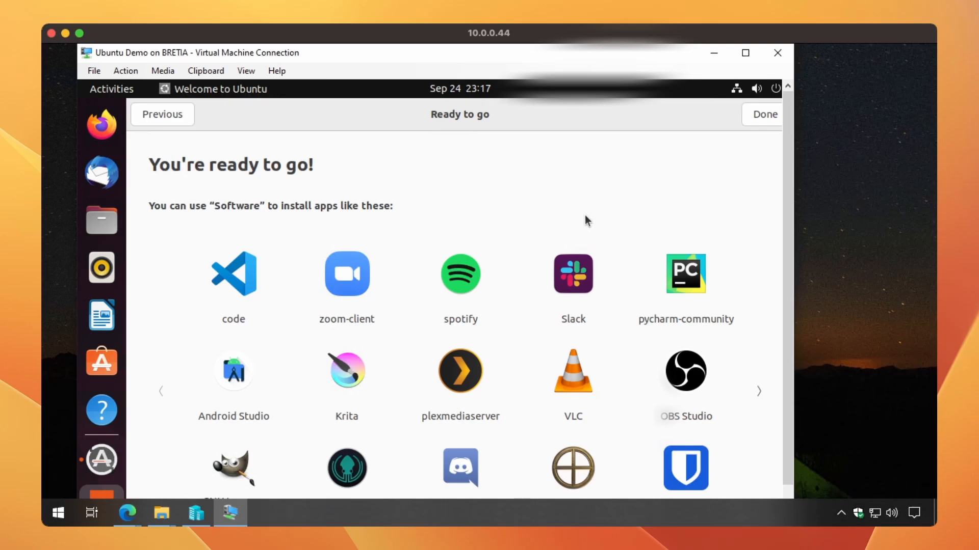
Finish the welcome setup and postpone the Software Updater's offered updates with Remind Me Later.
click(762, 118)
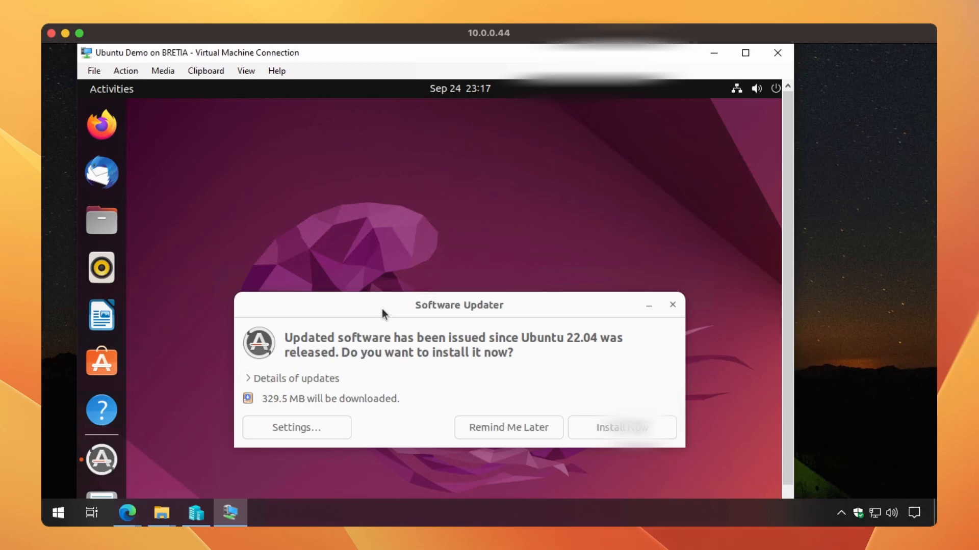
drag(382, 310, 385, 247)
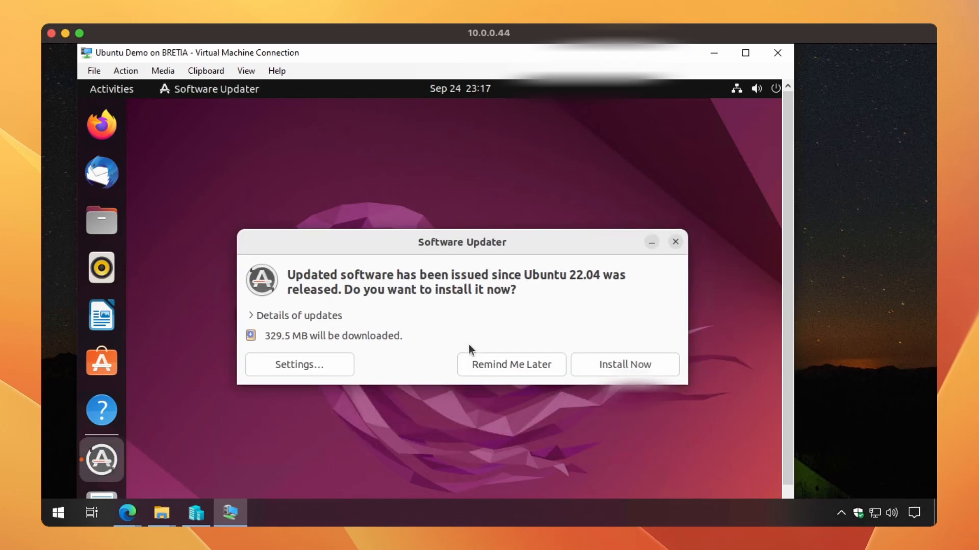
click(494, 365)
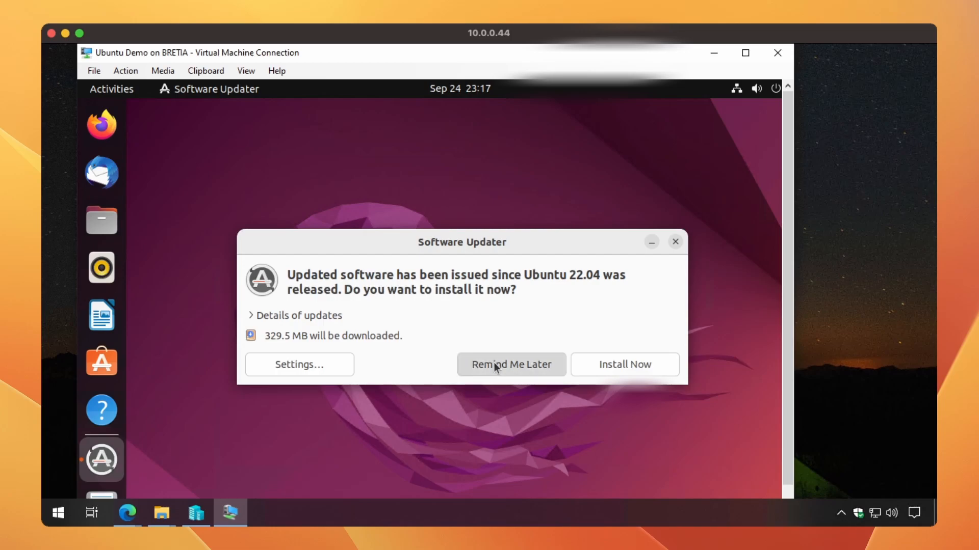